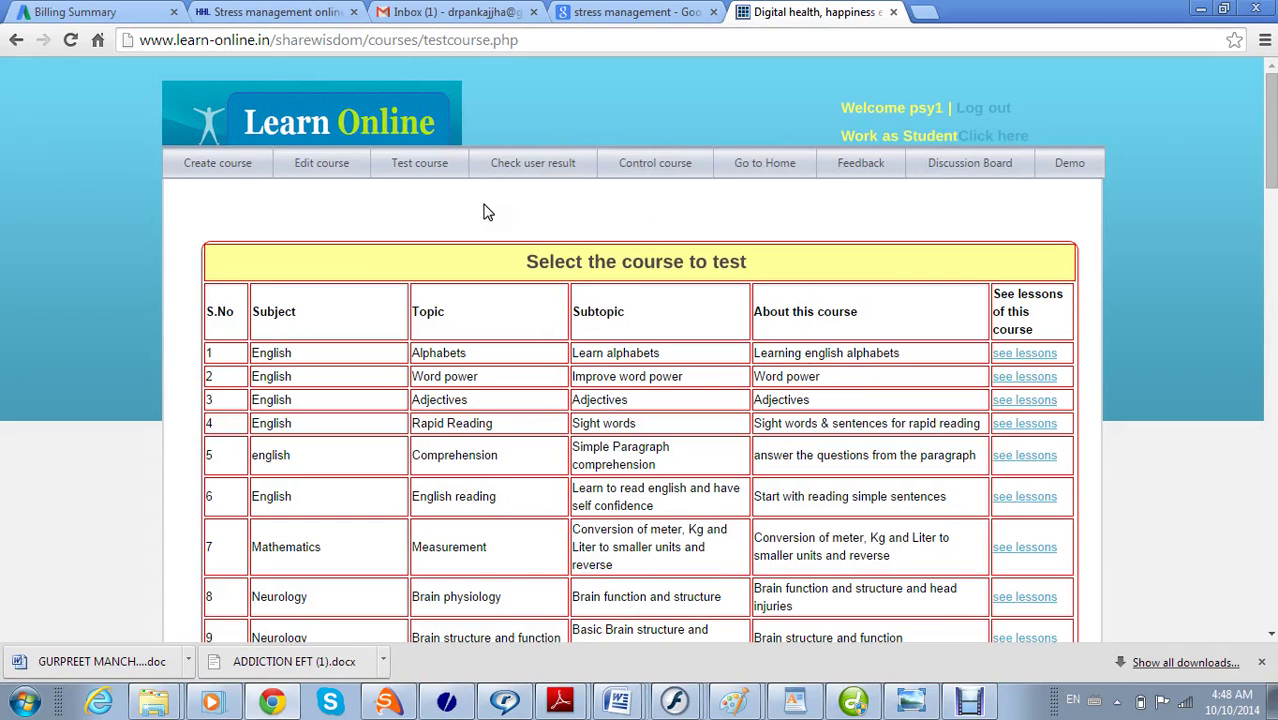
# Reload the course list and scroll down to row 53, English Comprehension.
pyautogui.click(425, 167)
pyautogui.scroll(-5, 310, 487)
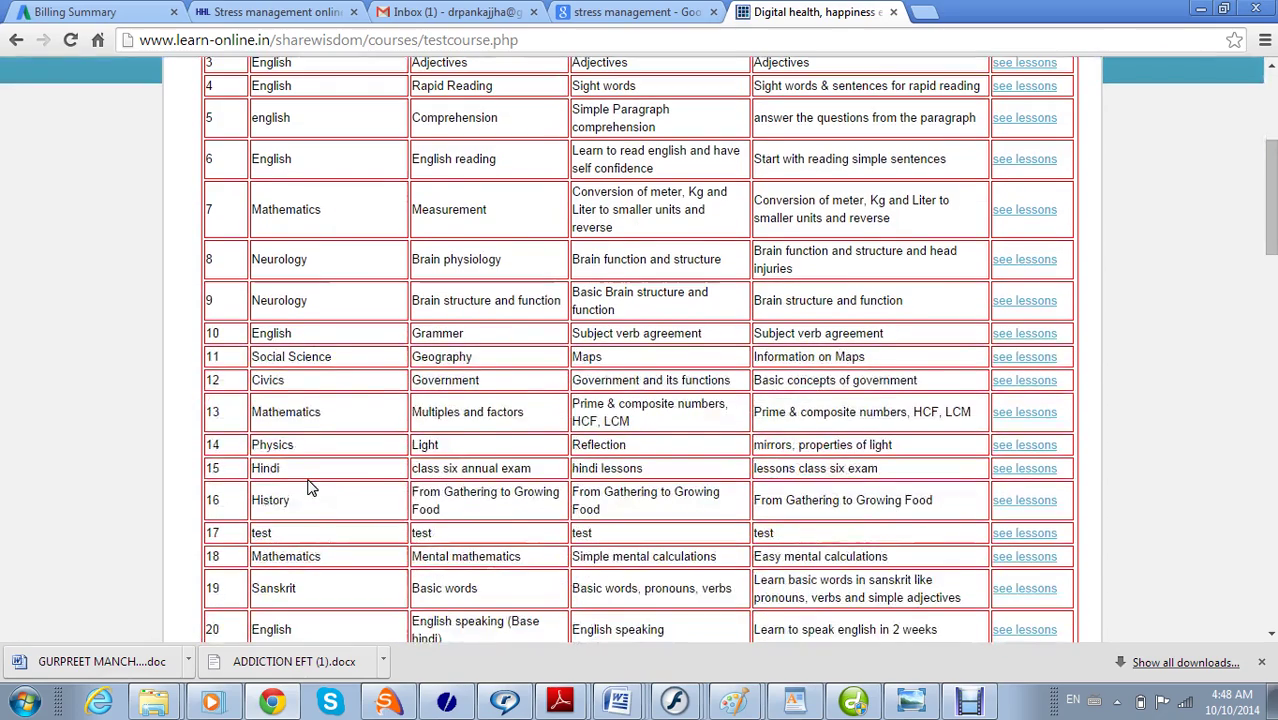
pyautogui.scroll(-6, 310, 487)
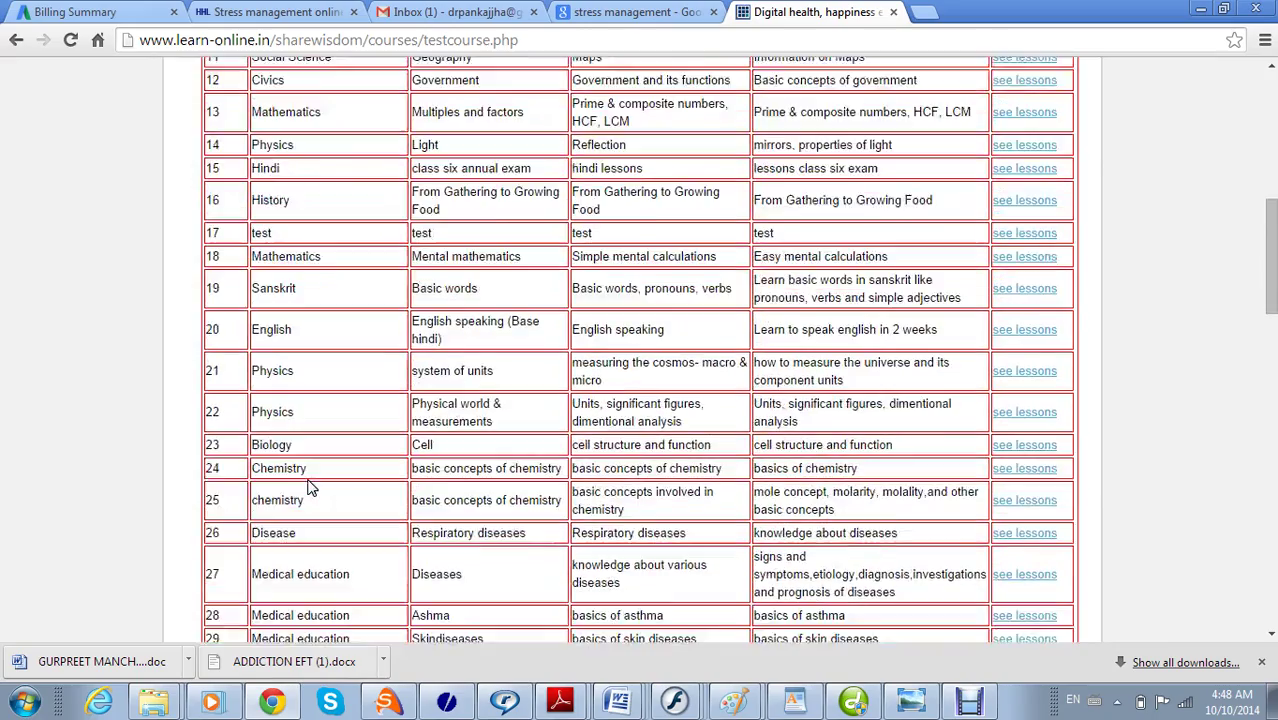
pyautogui.scroll(-5, 310, 487)
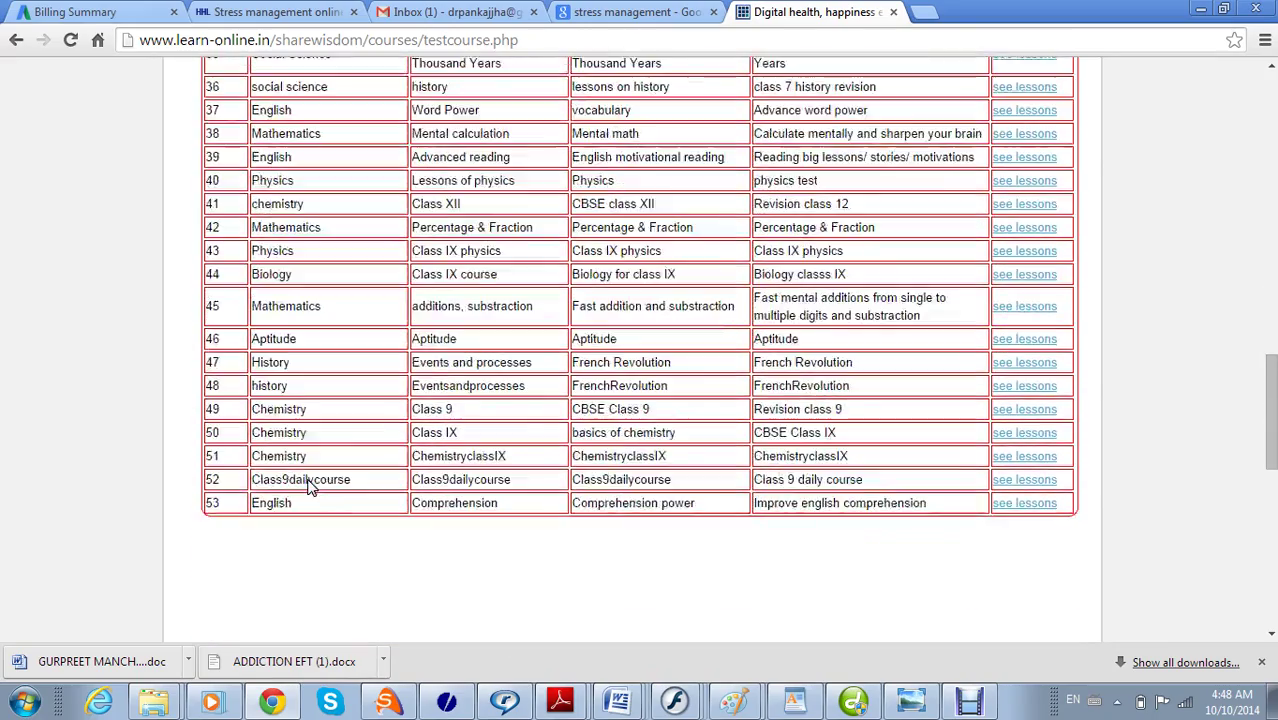
pyautogui.scroll(-2, 310, 487)
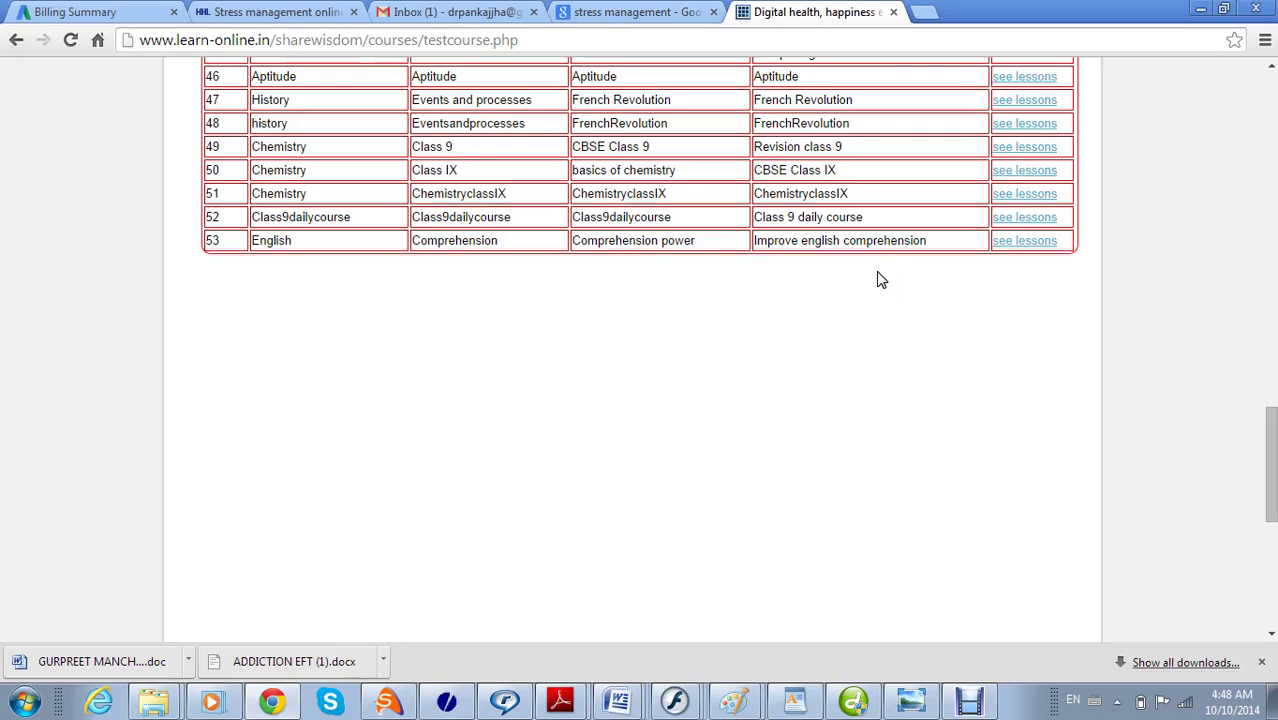
pyautogui.moveTo(1266, 490); pyautogui.dragTo(1263, 160)
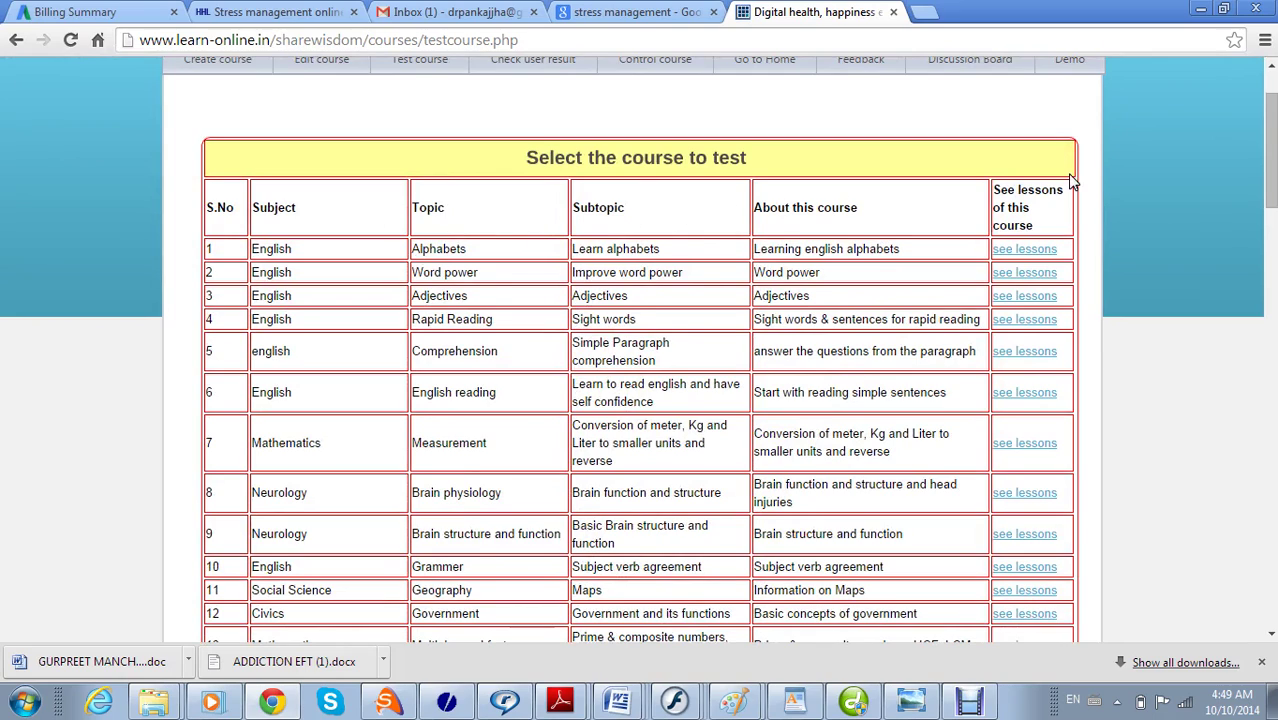
pyautogui.moveTo(1268, 150); pyautogui.dragTo(1255, 483)
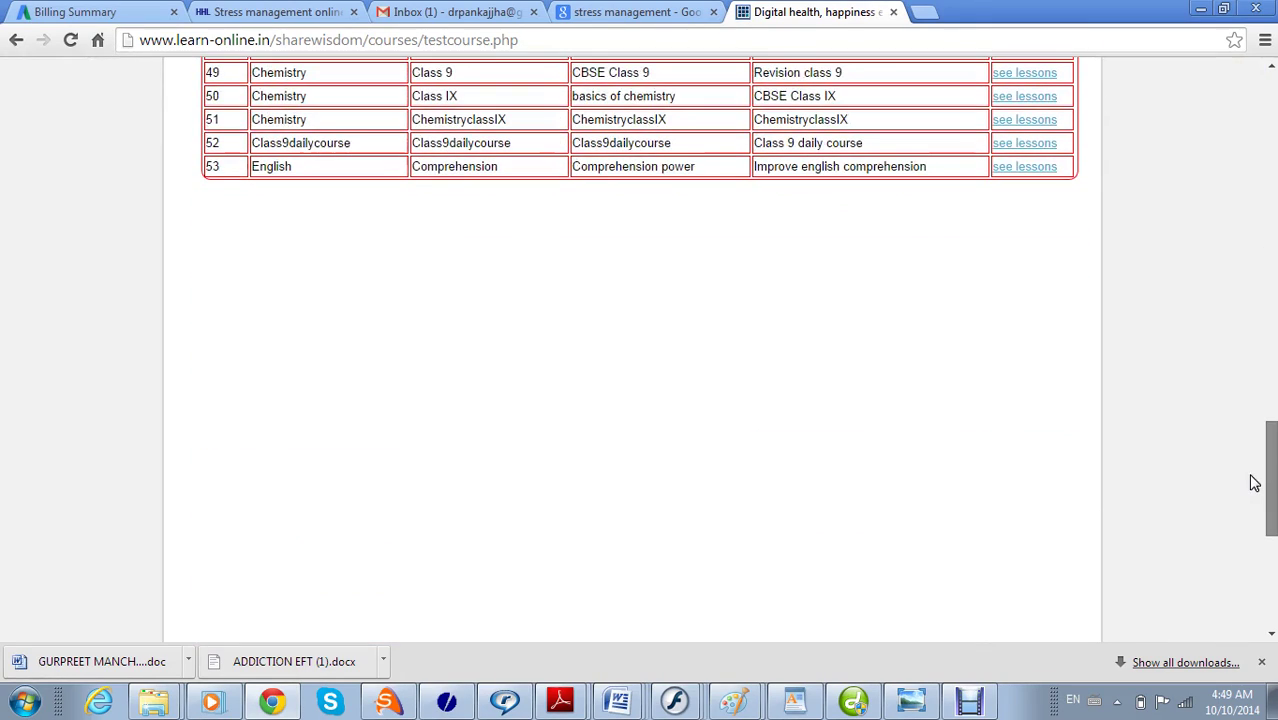
# Open the English Comprehension lessons and start the test, scrolling to the answer box.
pyautogui.click(1005, 172)
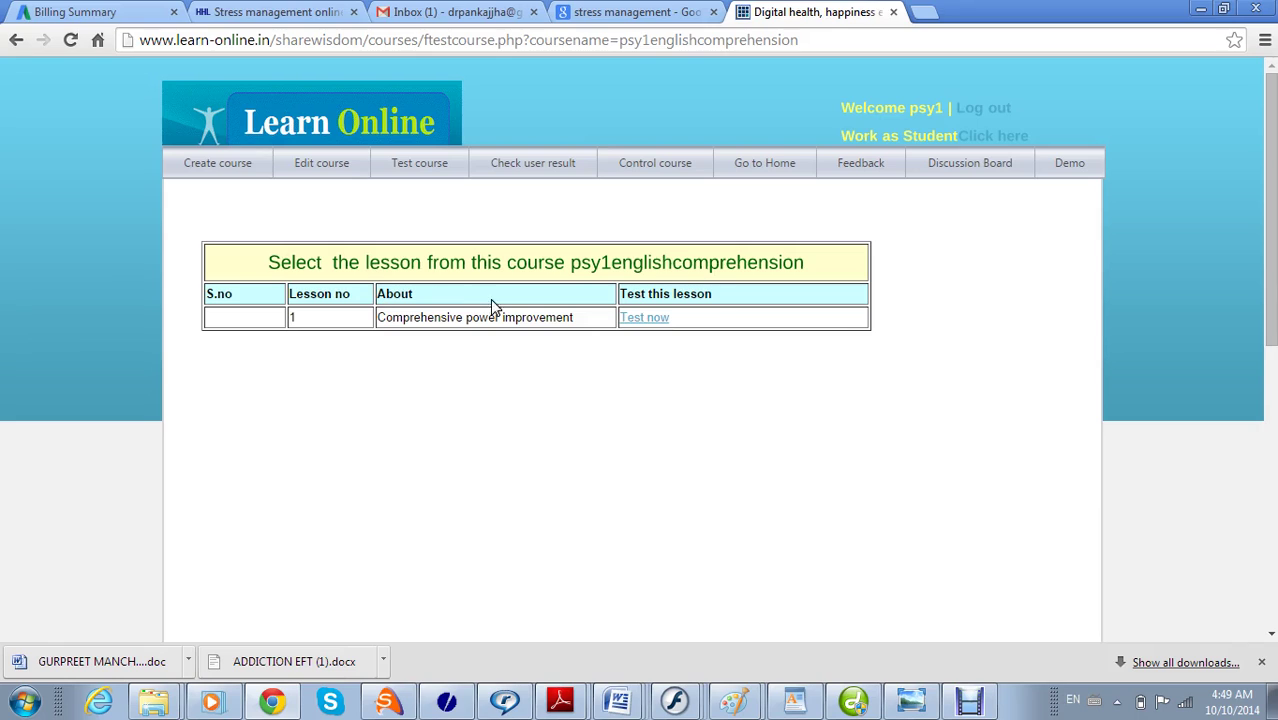
pyautogui.click(637, 321)
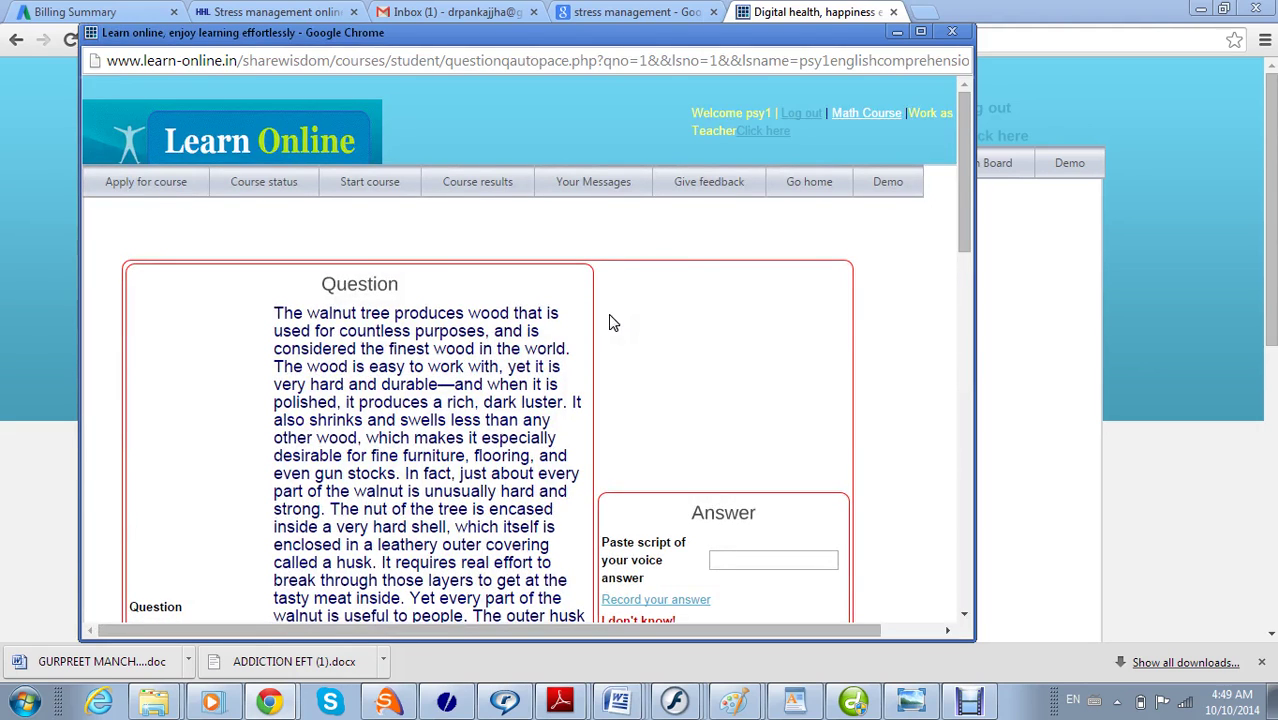
pyautogui.moveTo(963, 190); pyautogui.dragTo(976, 274)
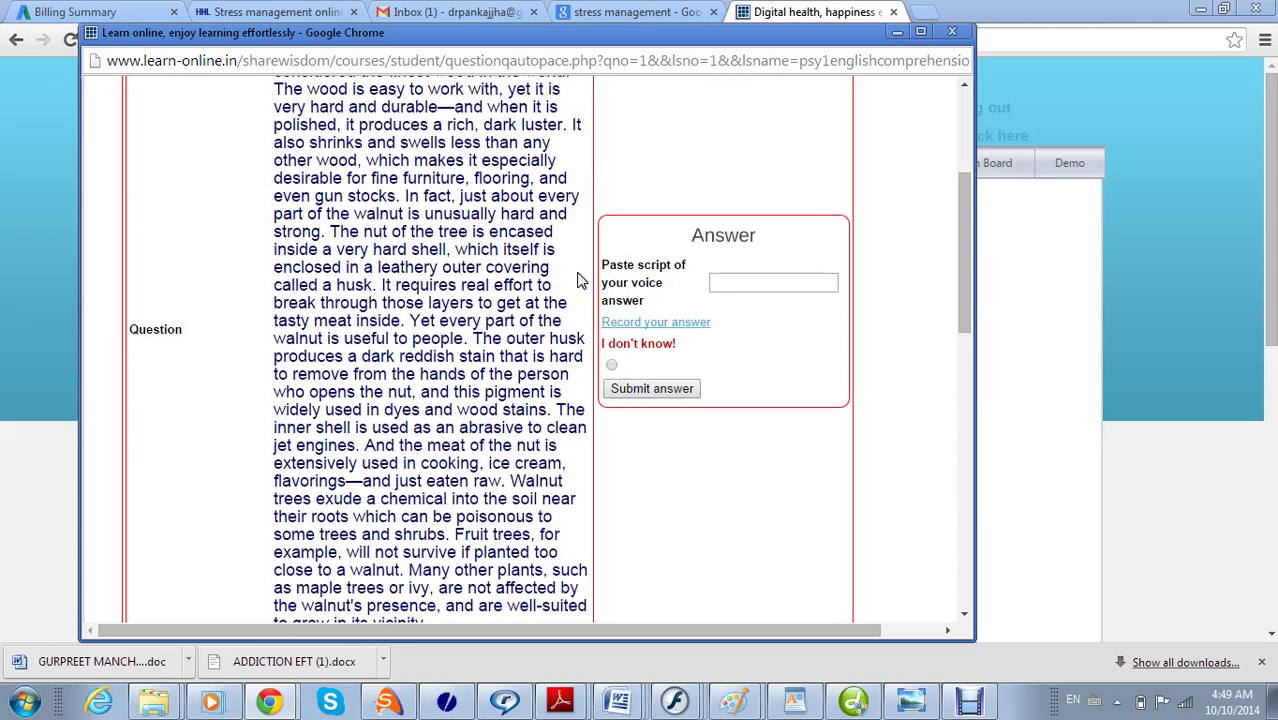
# Start a Vocaroo voice recording of the answer, allowing microphone access.
pyautogui.click(657, 323)
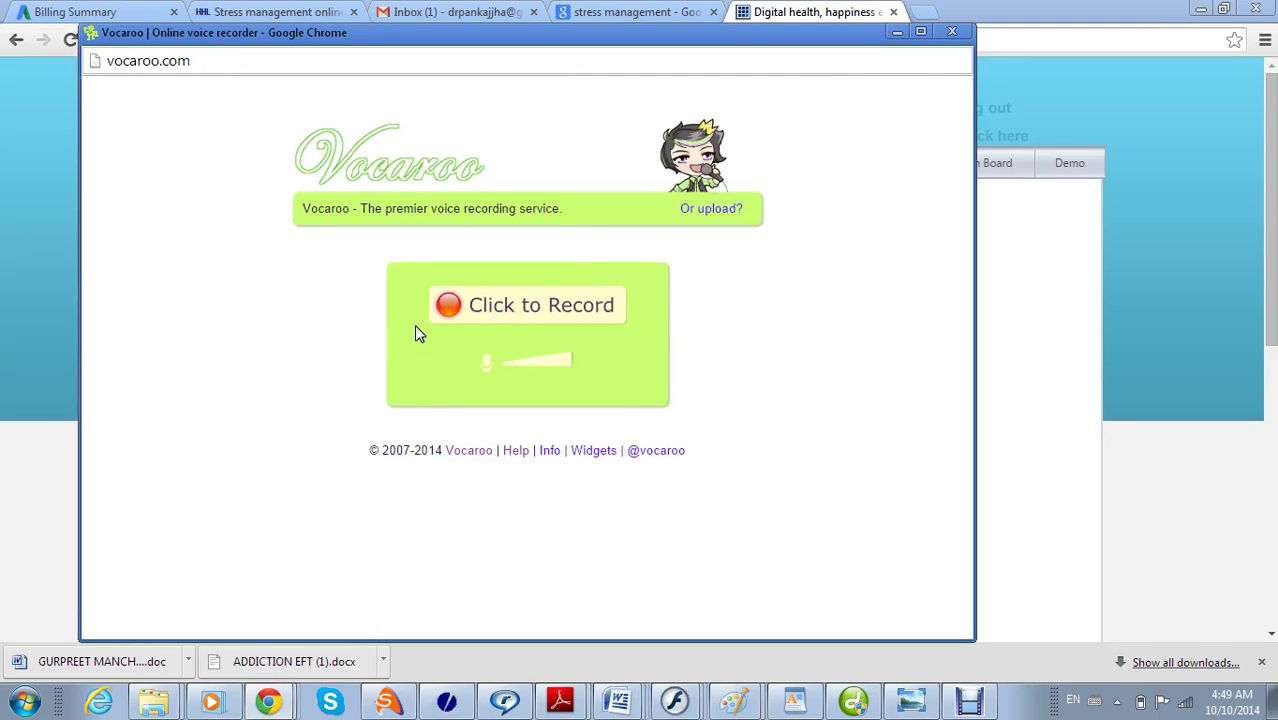
pyautogui.click(522, 310)
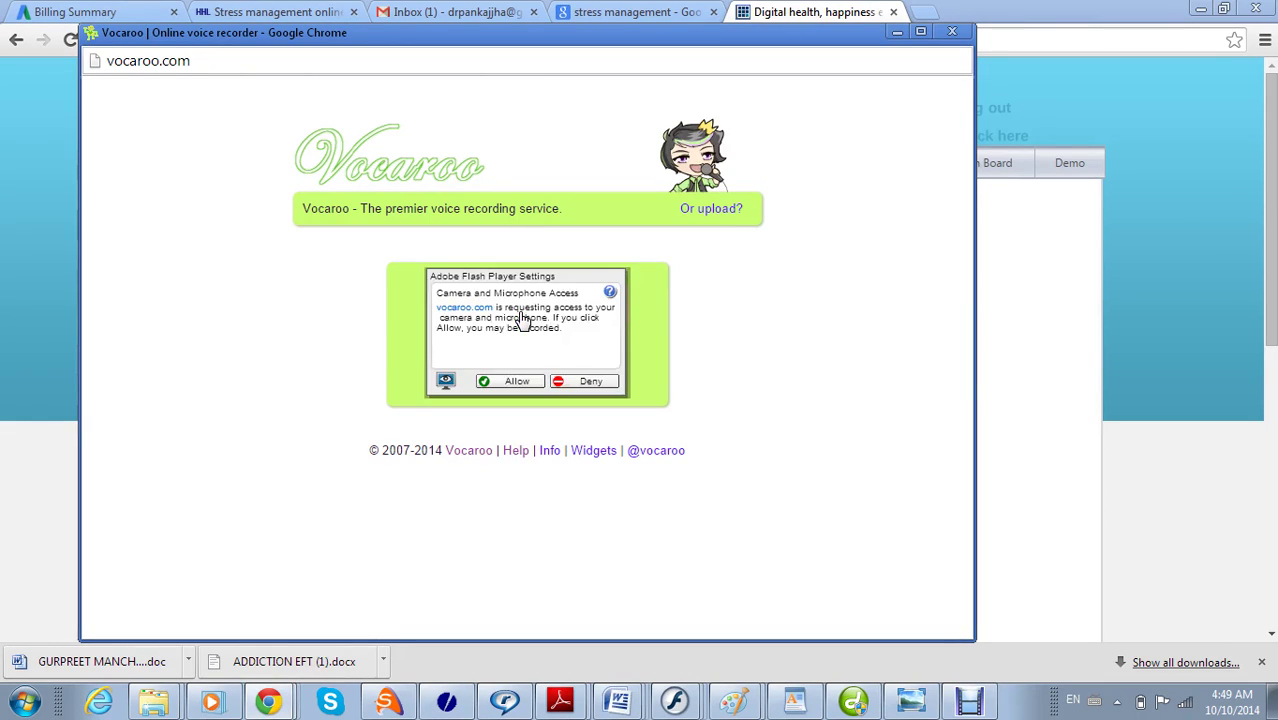
pyautogui.click(516, 382)
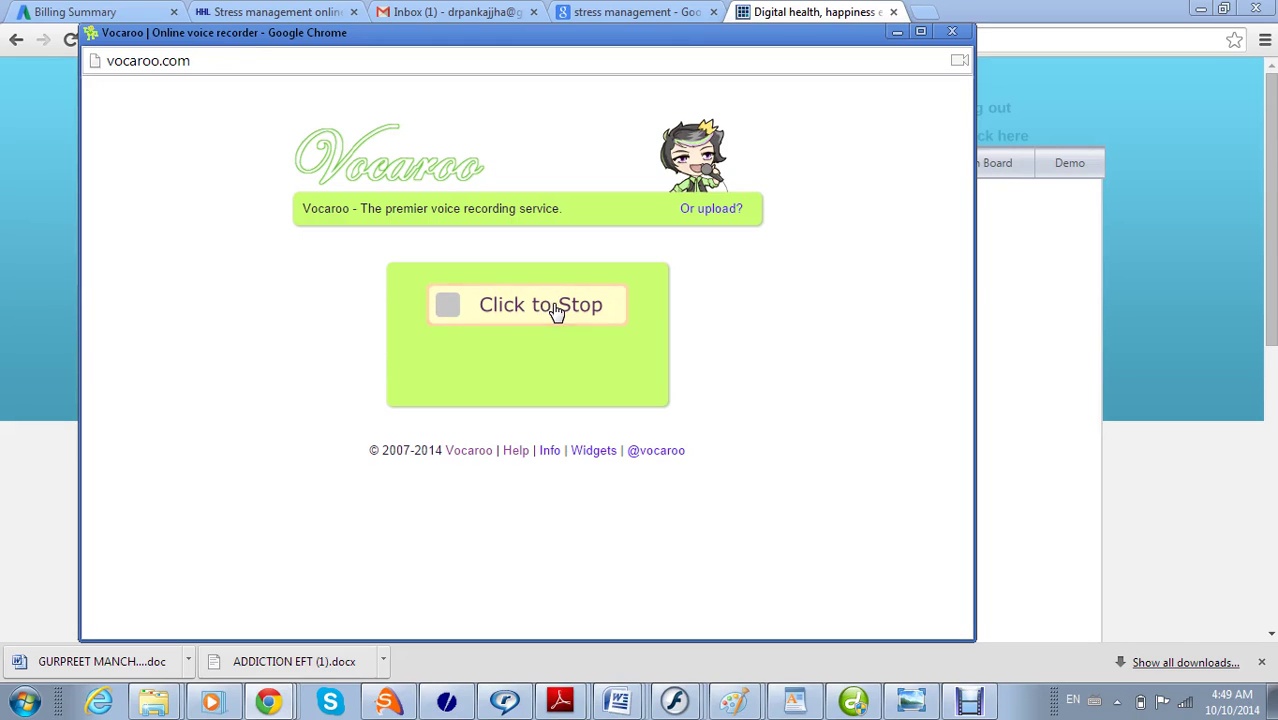
pyautogui.click(897, 34)
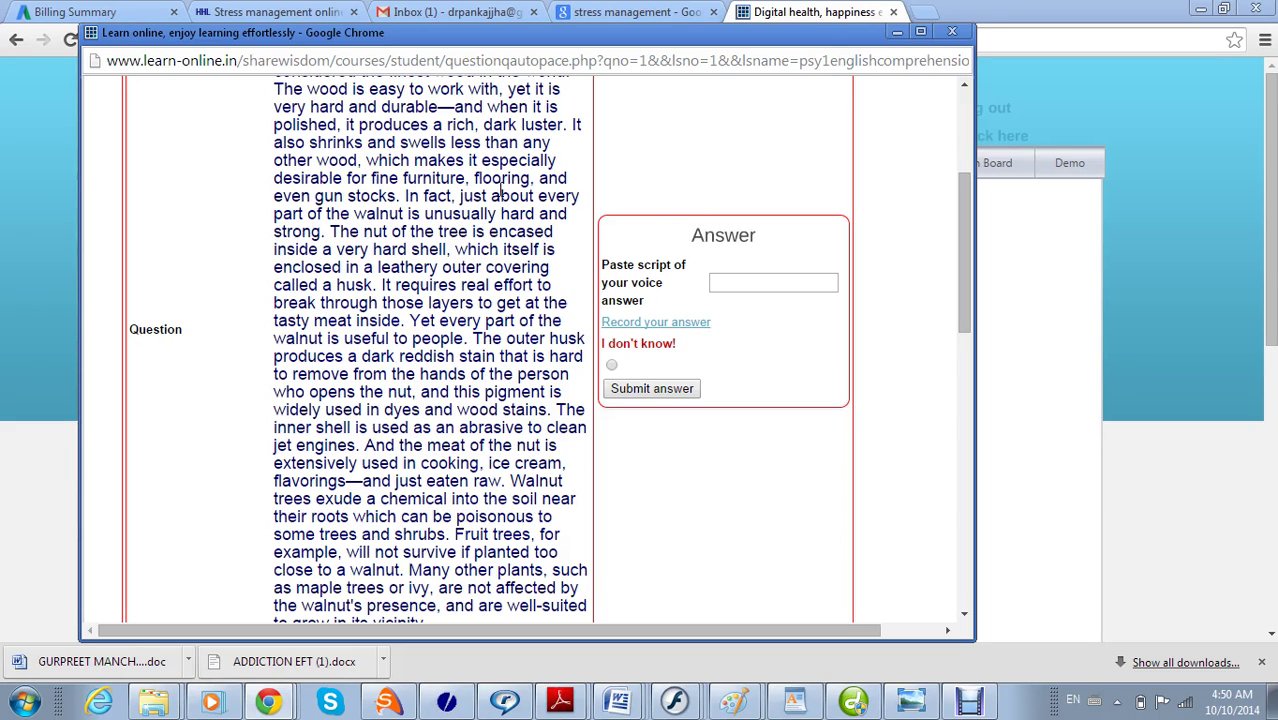
pyautogui.moveTo(963, 234)
pyautogui.mouseDown()
pyautogui.moveTo(961, 144)
pyautogui.moveTo(957, 301)
pyautogui.moveTo(958, 232)
pyautogui.mouseUp()
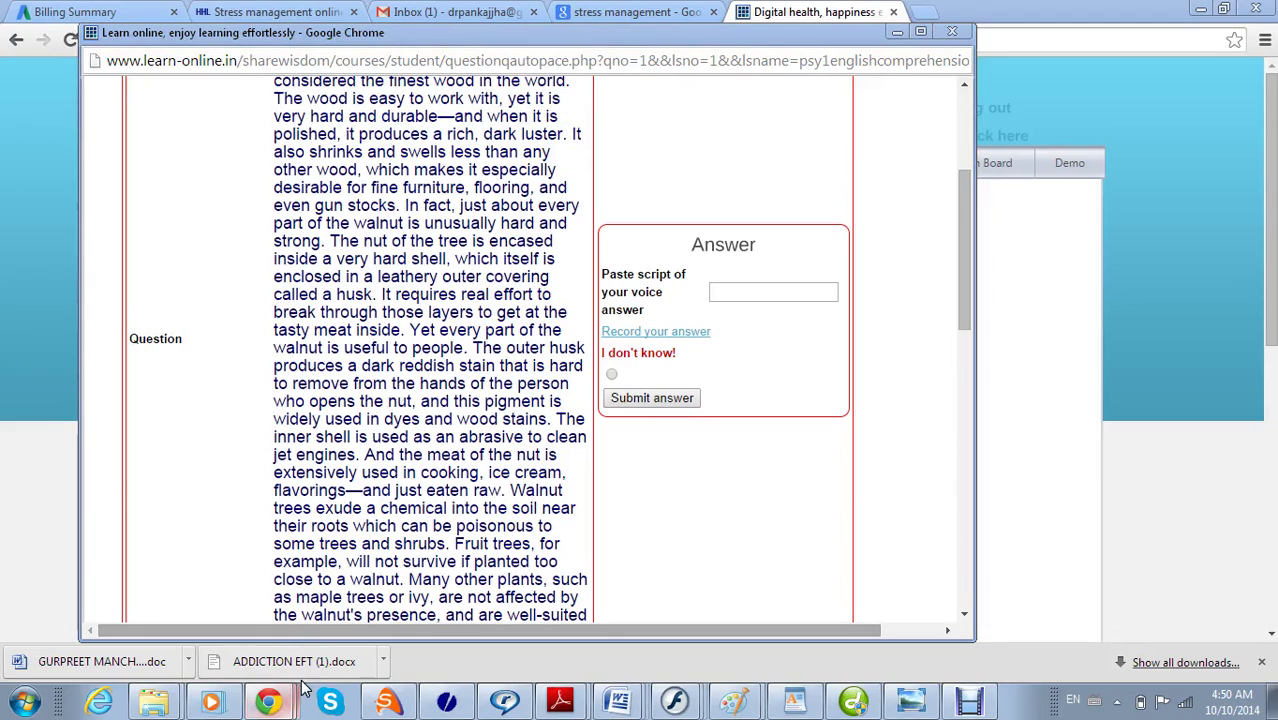
# Stop the recording, save it, and copy its sharing link.
pyautogui.click(268, 700)
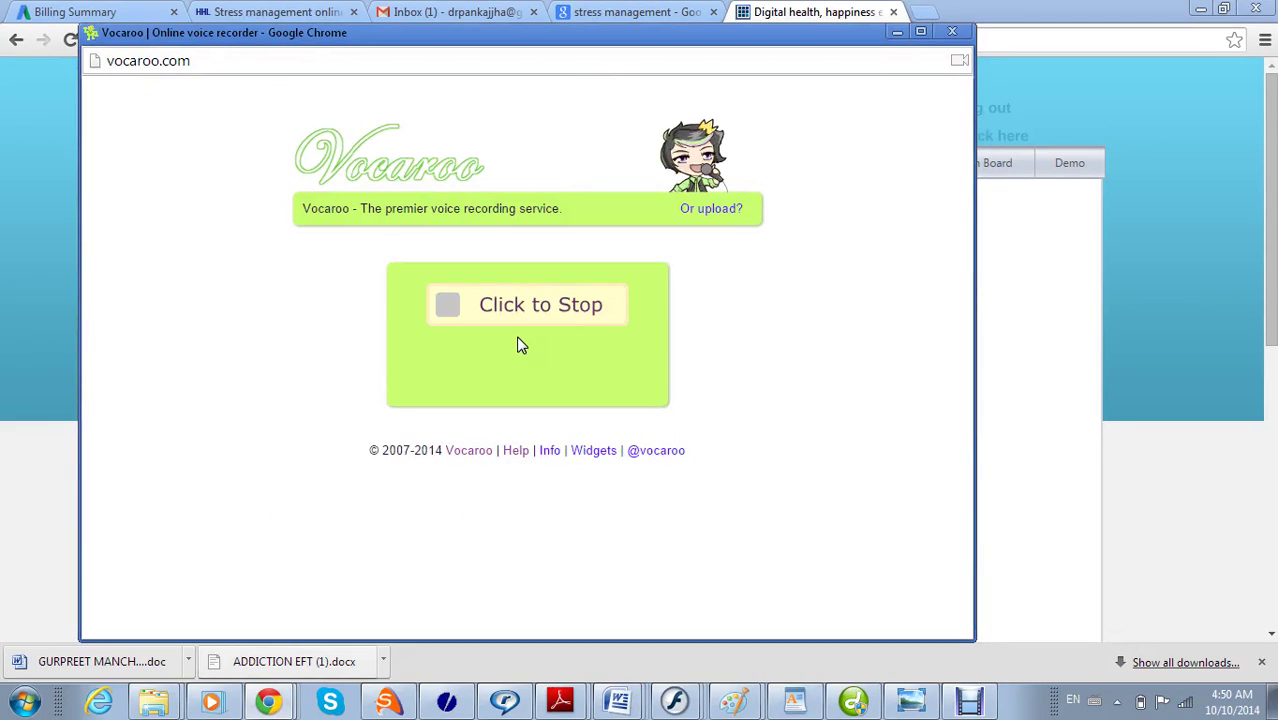
pyautogui.click(549, 305)
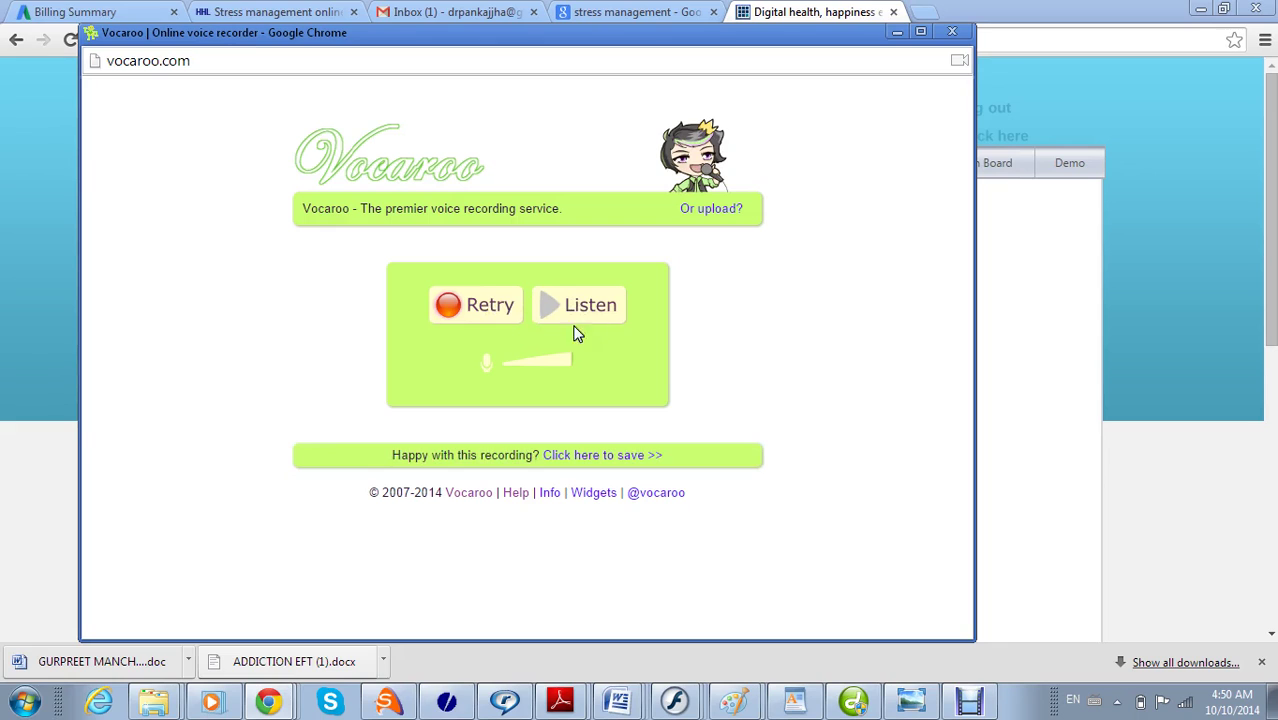
pyautogui.click(606, 458)
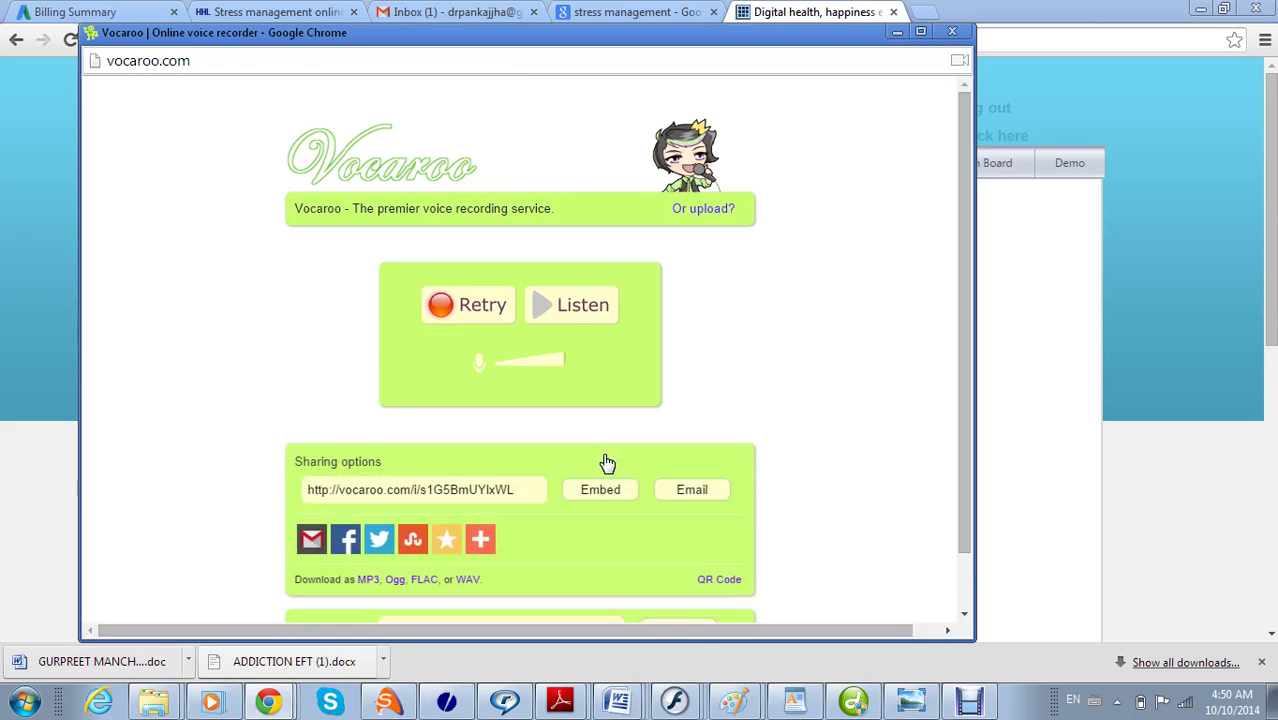
pyautogui.click(418, 492)
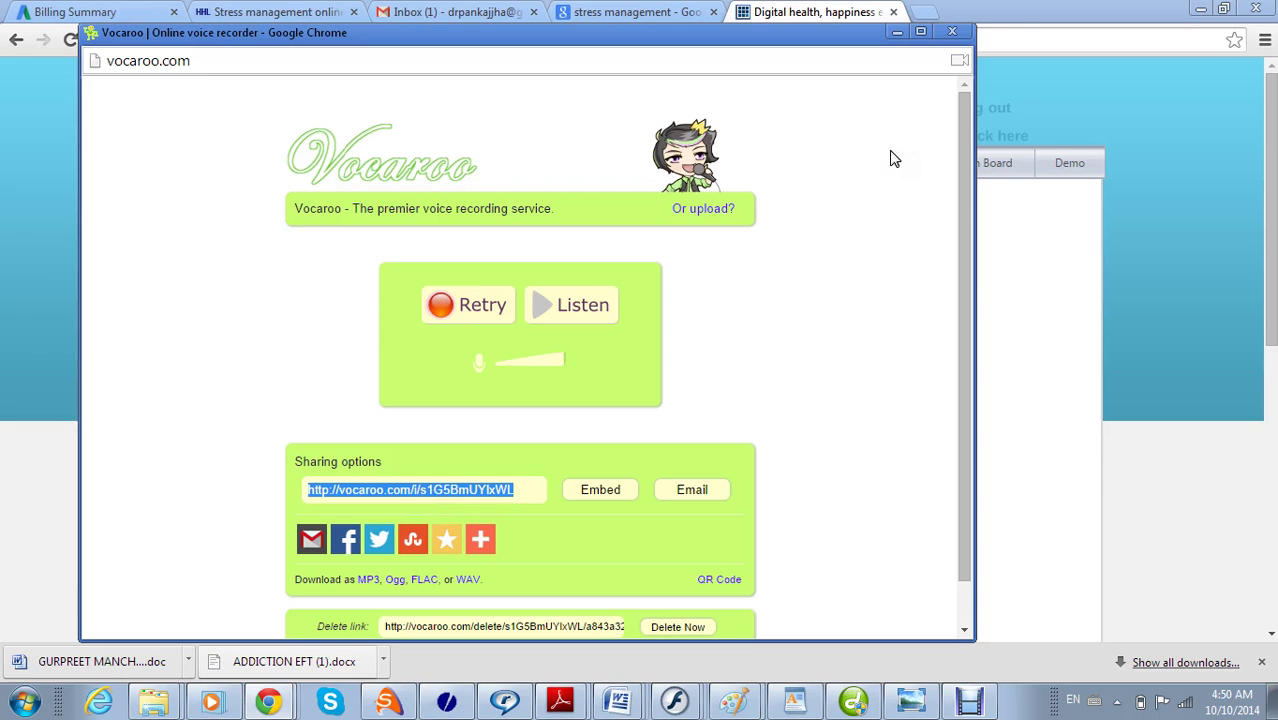
pyautogui.click(954, 32)
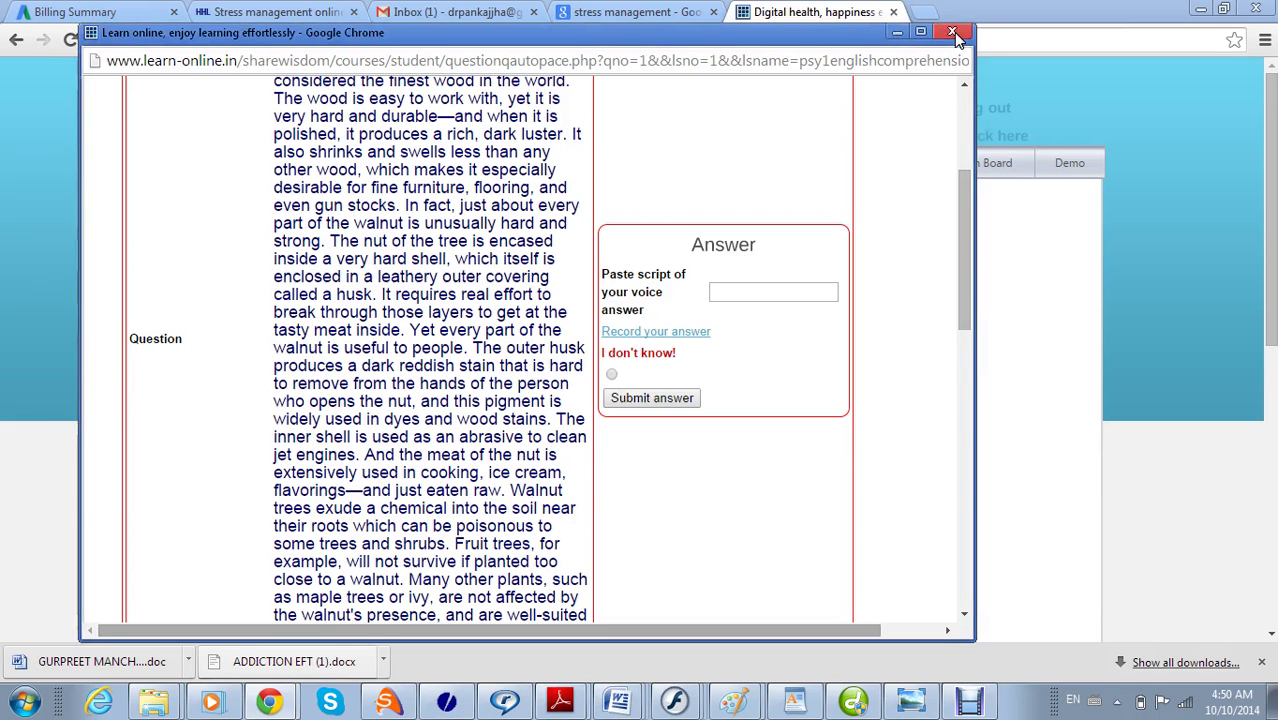
# Paste the Vocaroo recording link into the answer box and submit it.
pyautogui.click(749, 287)
pyautogui.hotkey('ctrl', 'v')
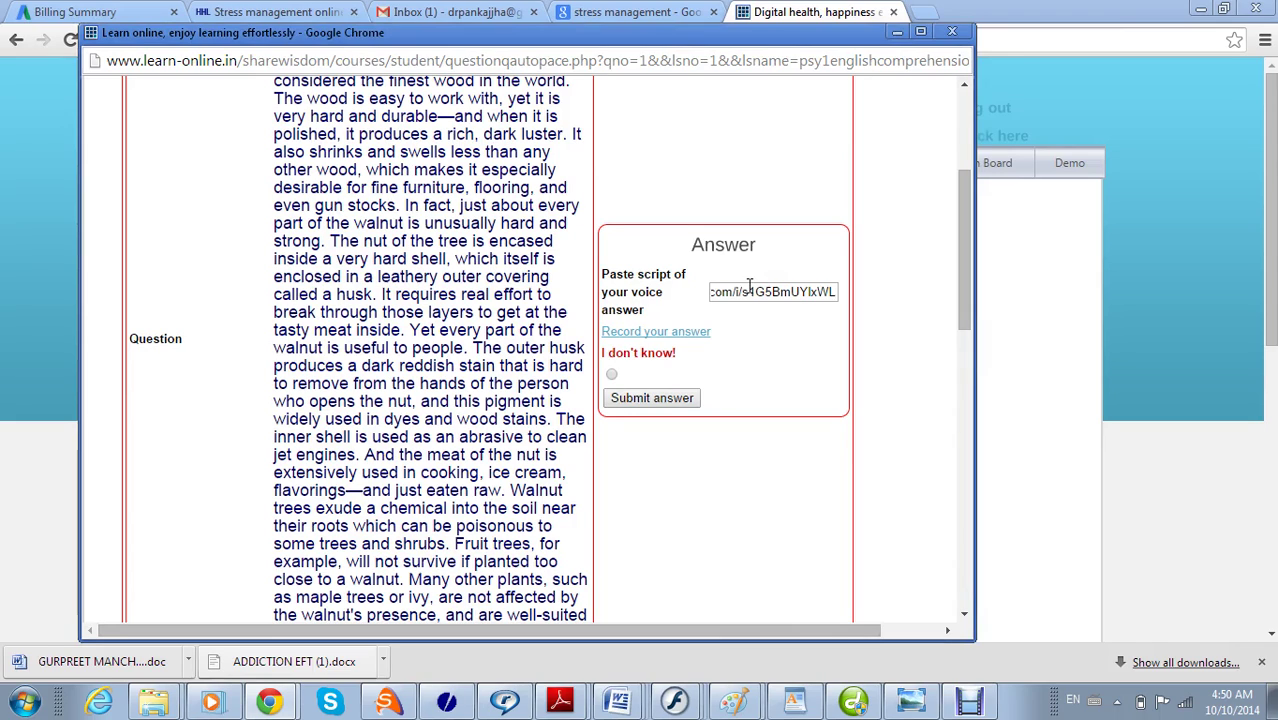
pyautogui.click(680, 399)
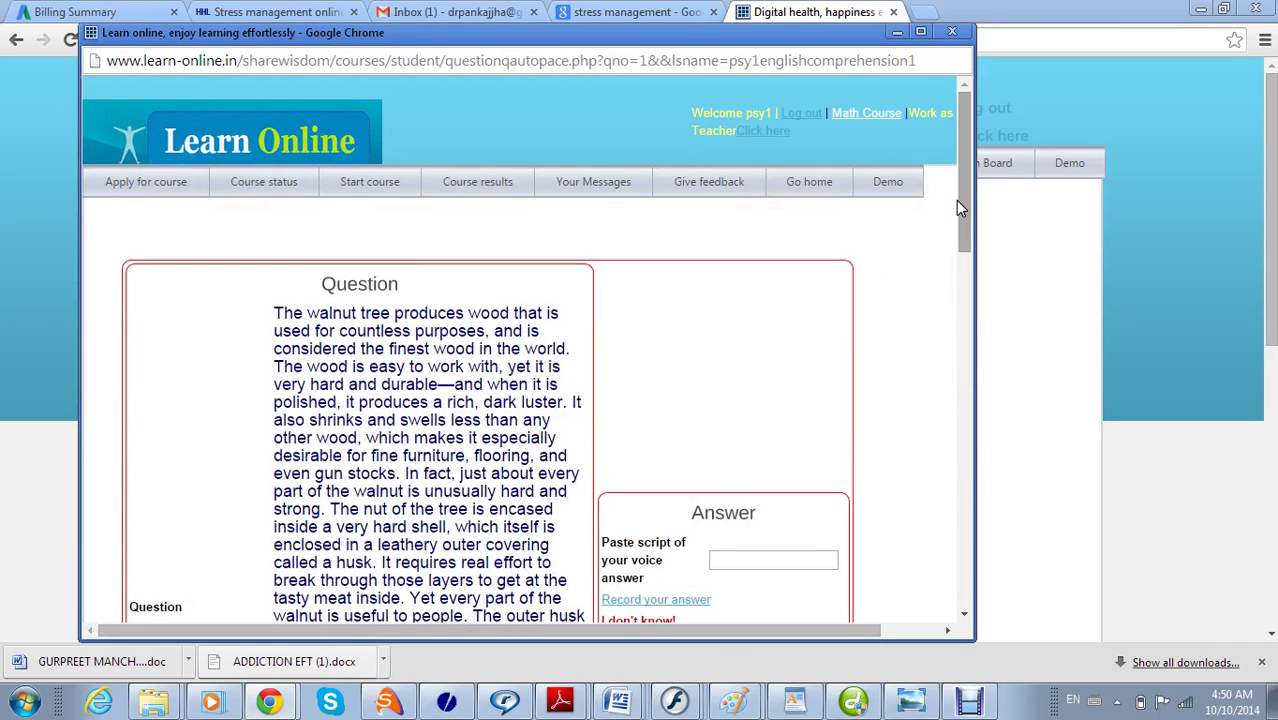
# Scroll through the question window and close it.
pyautogui.moveTo(957, 208); pyautogui.dragTo(958, 314)
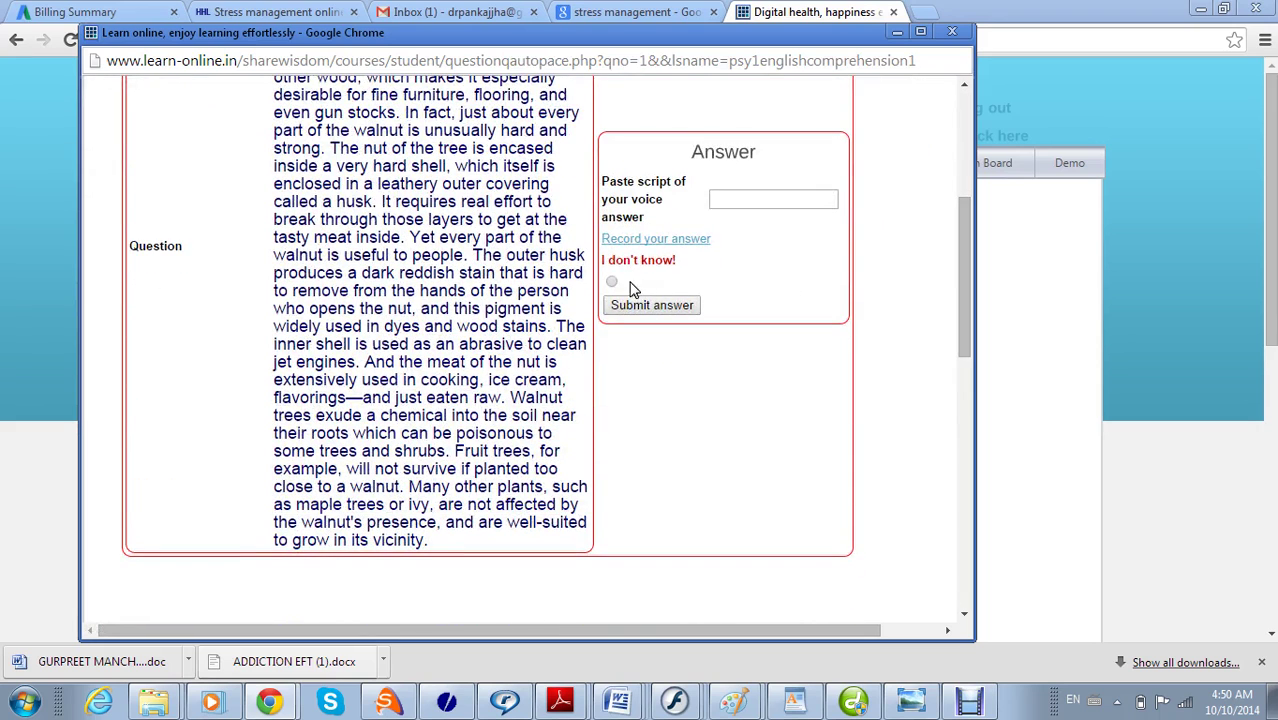
pyautogui.moveTo(959, 290)
pyautogui.mouseDown()
pyautogui.moveTo(965, 372)
pyautogui.moveTo(960, 188)
pyautogui.mouseUp()
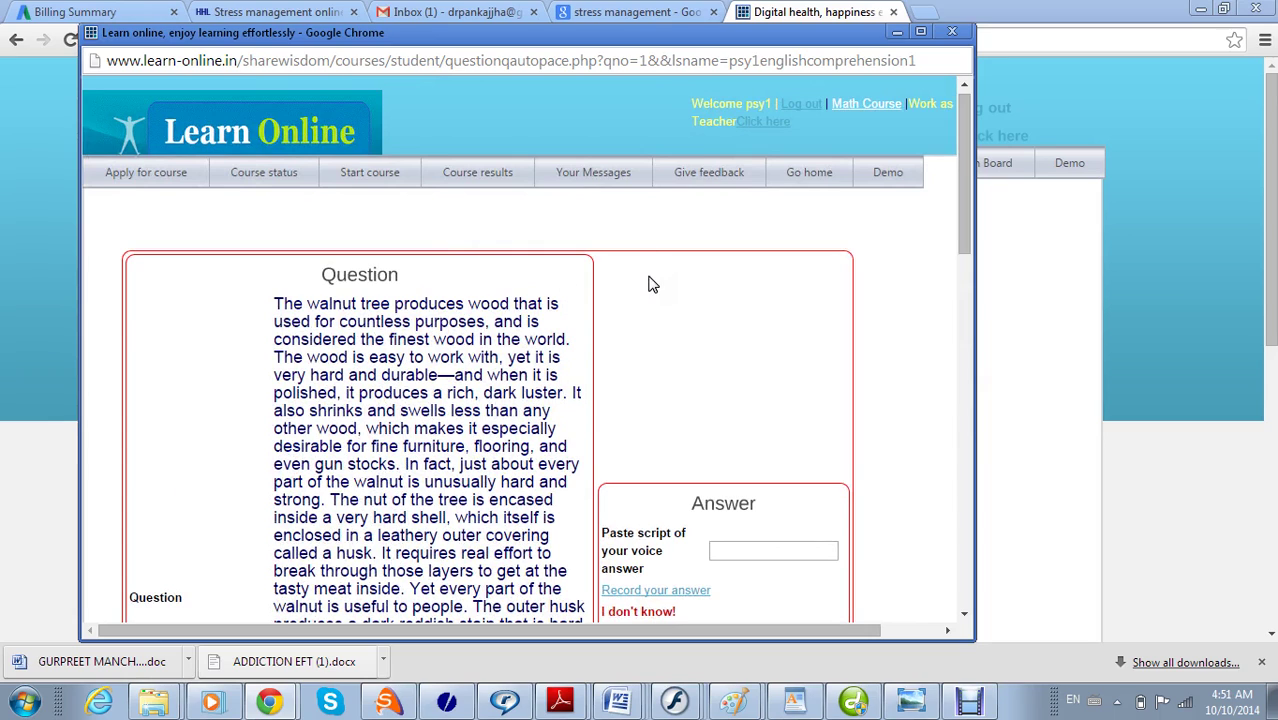
pyautogui.click(950, 33)
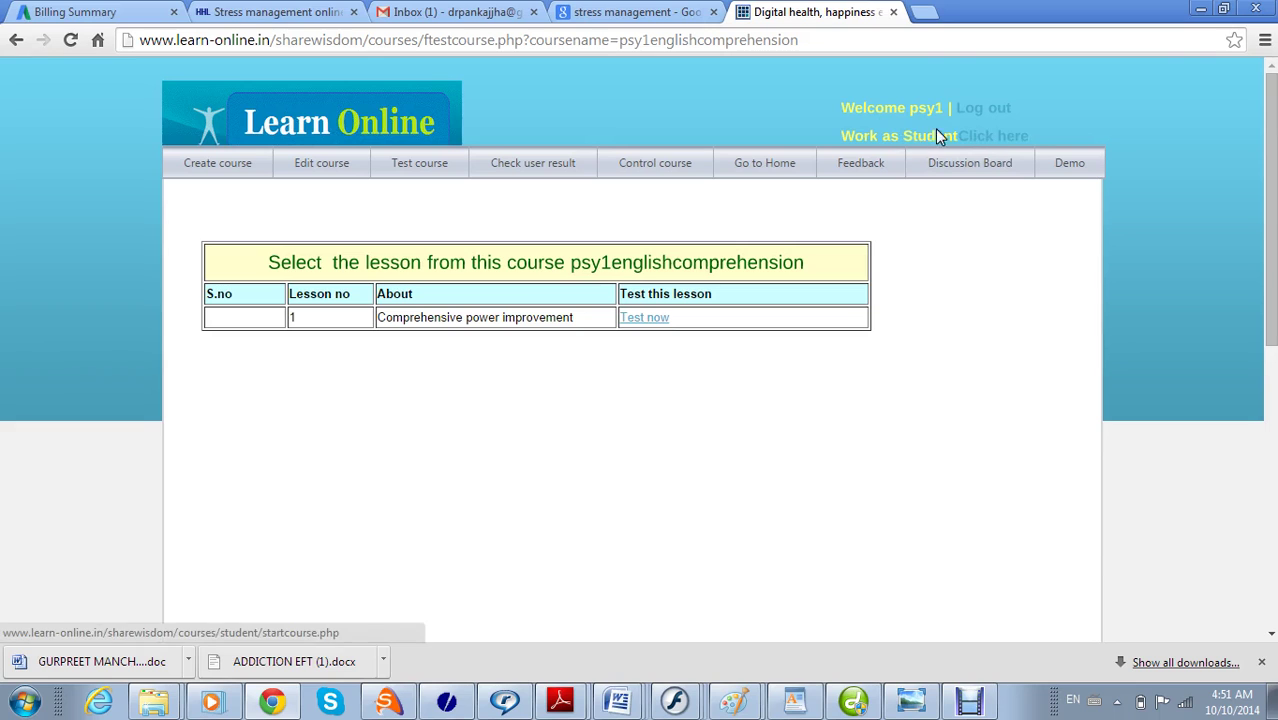
# Switch to working as a student and scroll through the current course list.
pyautogui.click(980, 139)
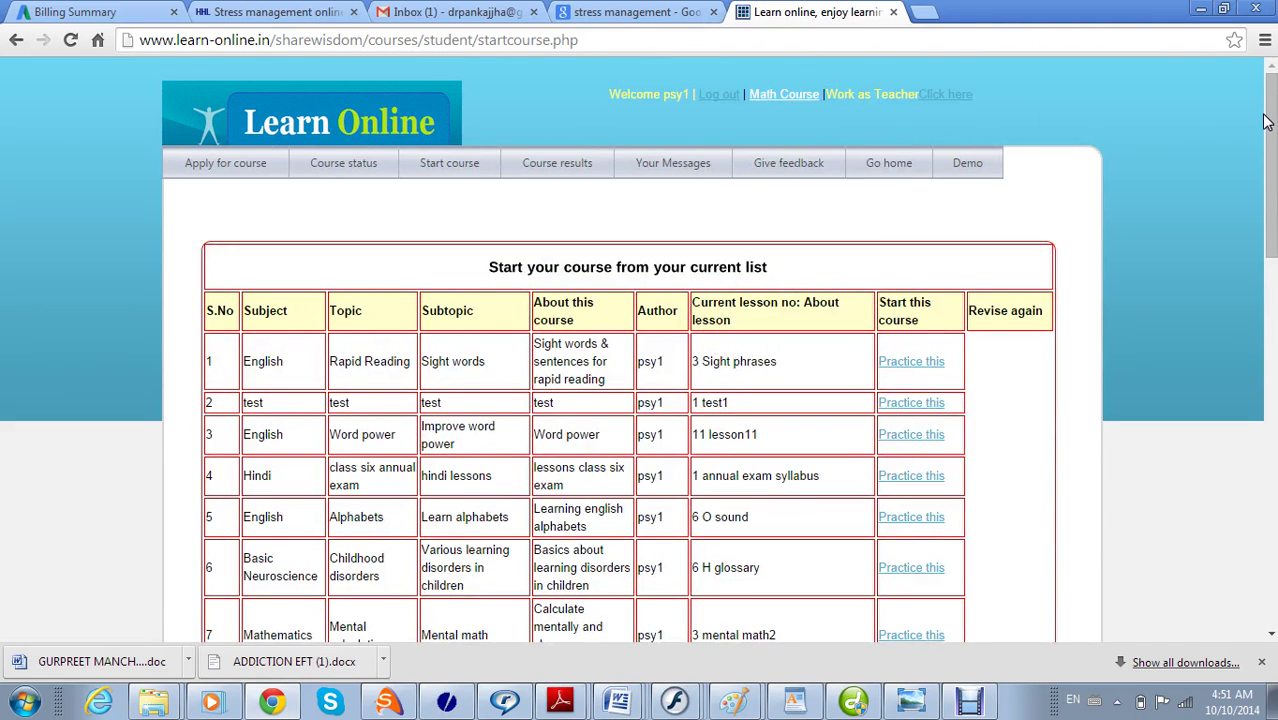
pyautogui.moveTo(1267, 121); pyautogui.dragTo(1264, 362)
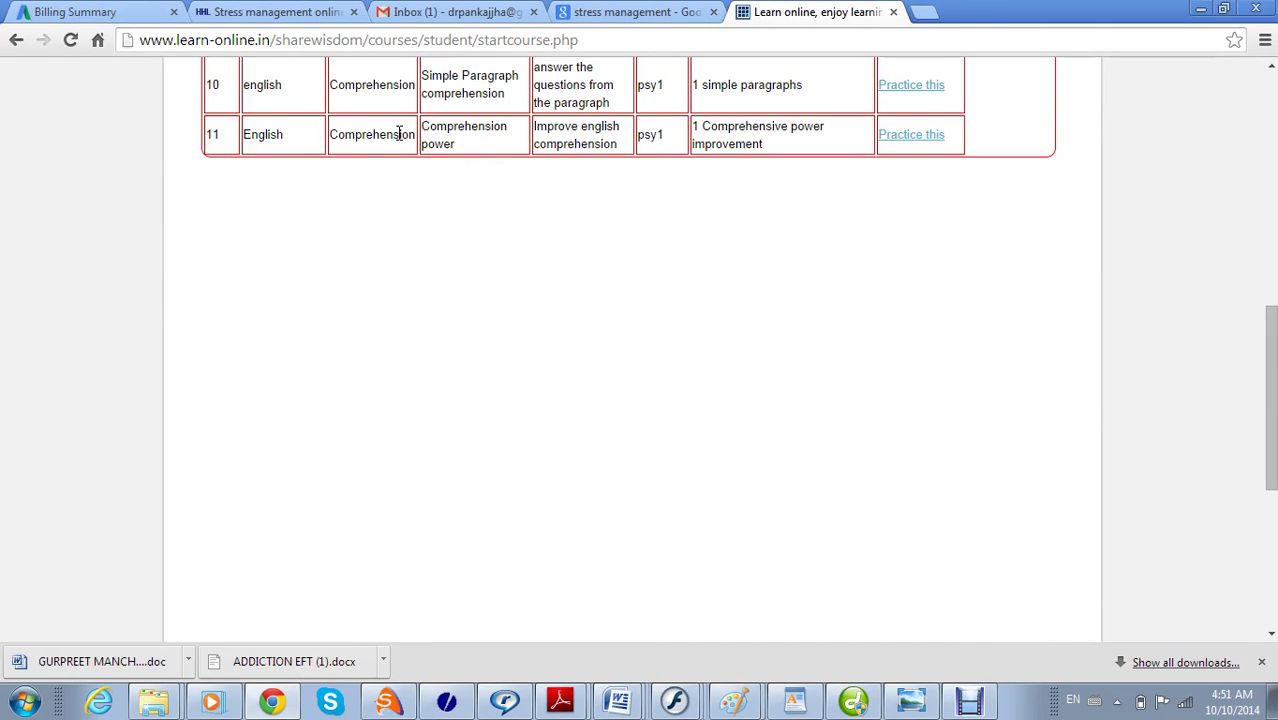
pyautogui.moveTo(1265, 383); pyautogui.dragTo(1238, 124)
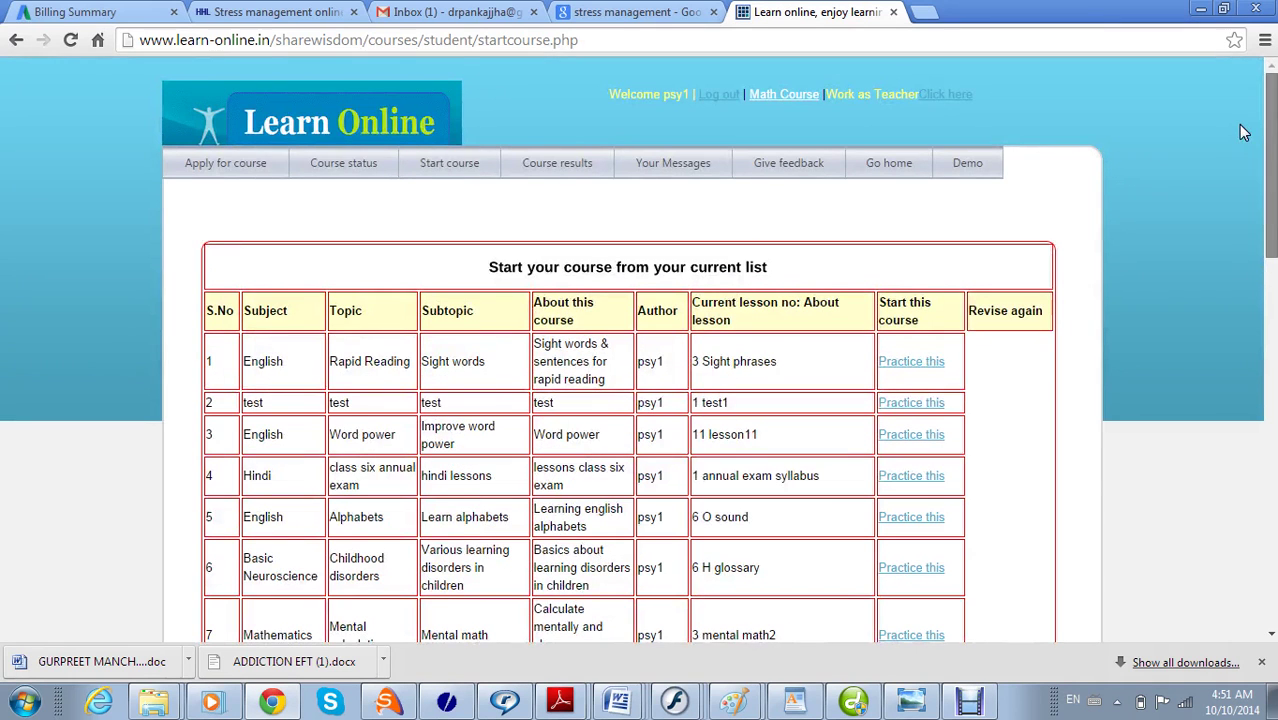
pyautogui.click(249, 168)
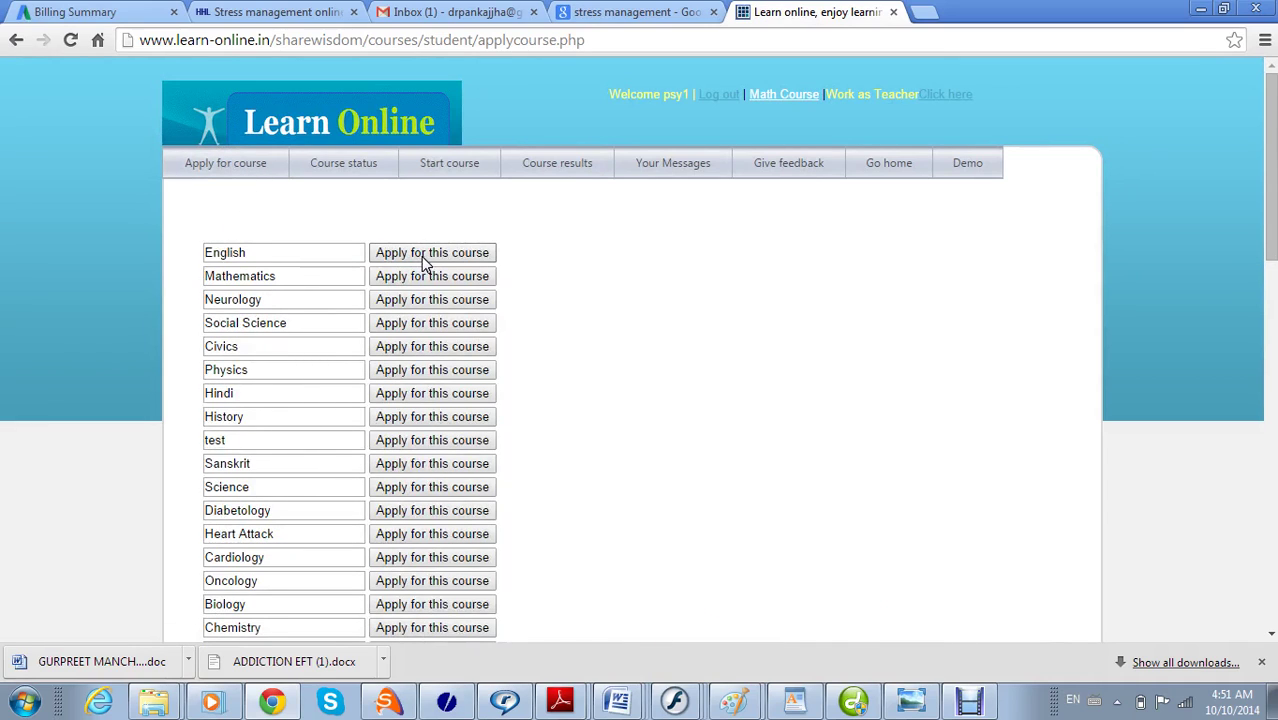
pyautogui.click(428, 257)
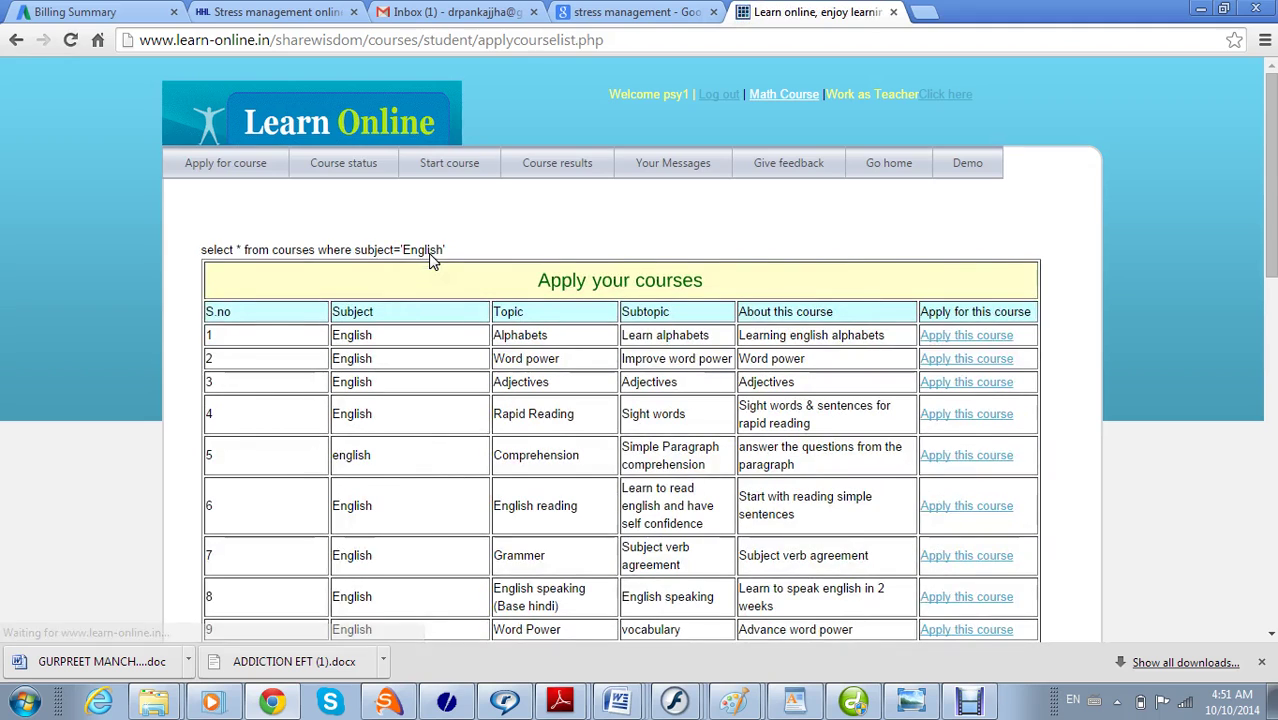
pyautogui.moveTo(1268, 210); pyautogui.dragTo(1268, 342)
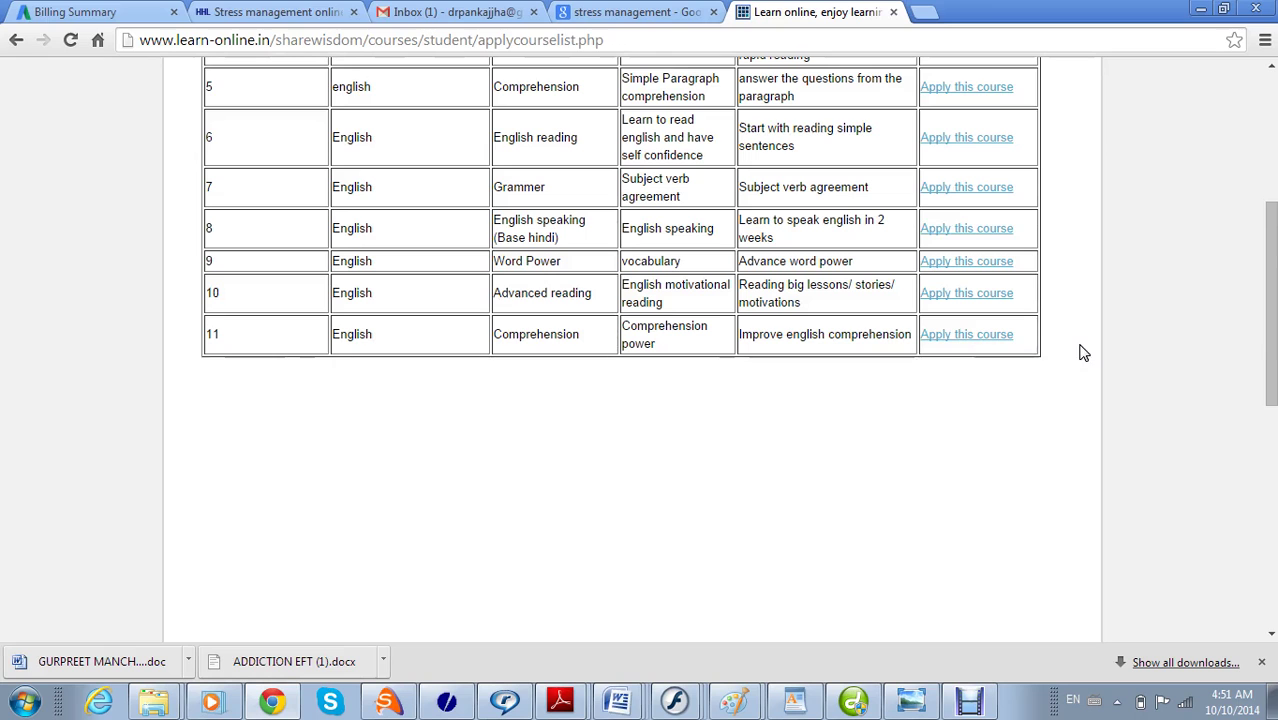
pyautogui.moveTo(1274, 355); pyautogui.dragTo(1273, 223)
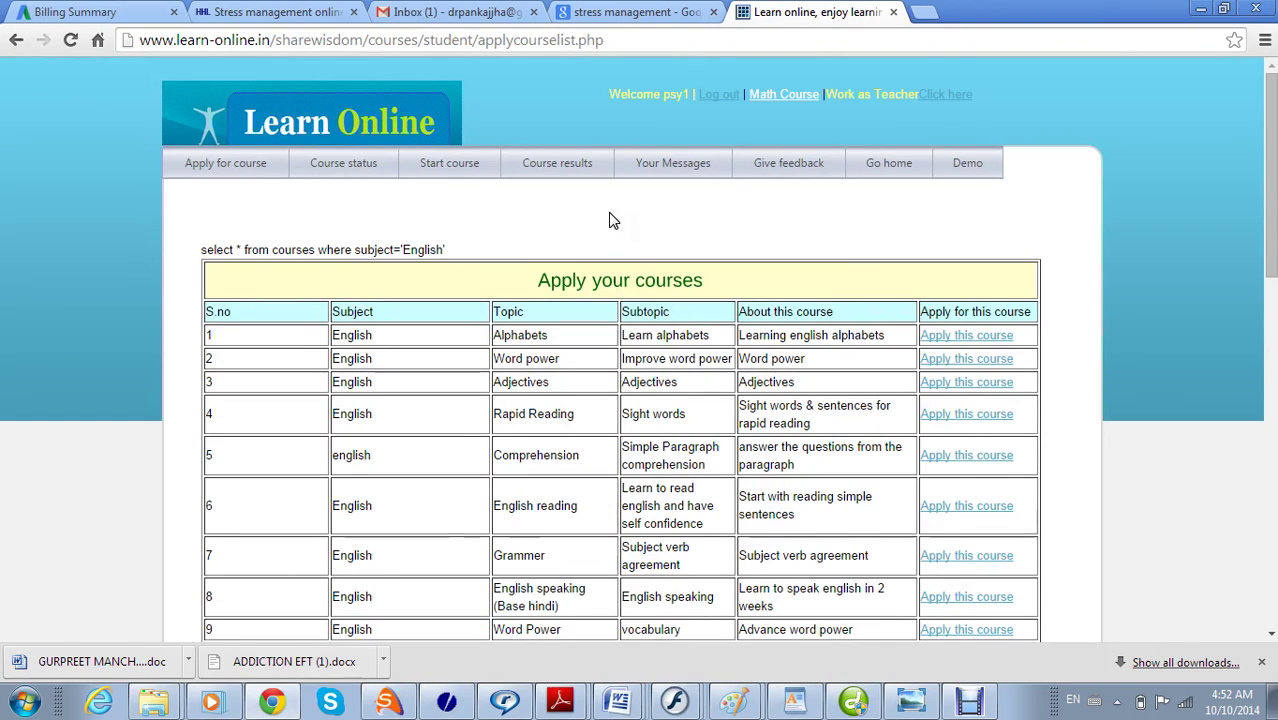
pyautogui.click(451, 165)
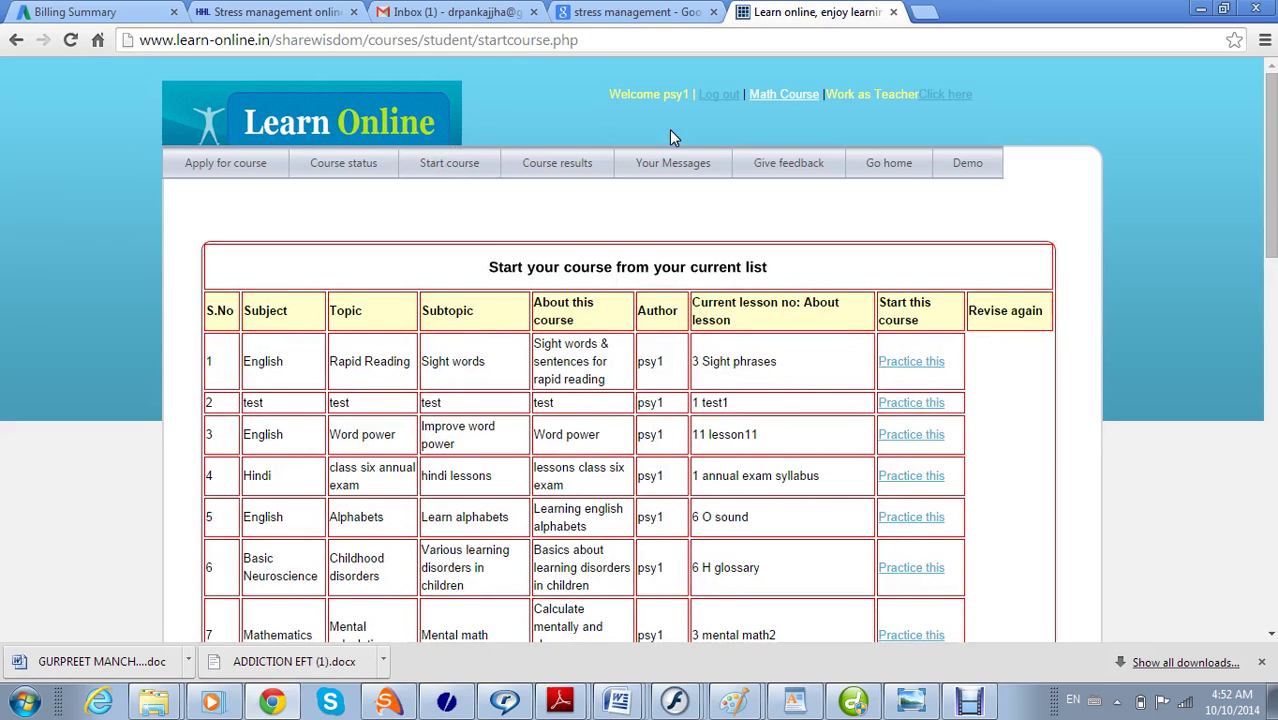
pyautogui.moveTo(1267, 148); pyautogui.dragTo(1267, 314)
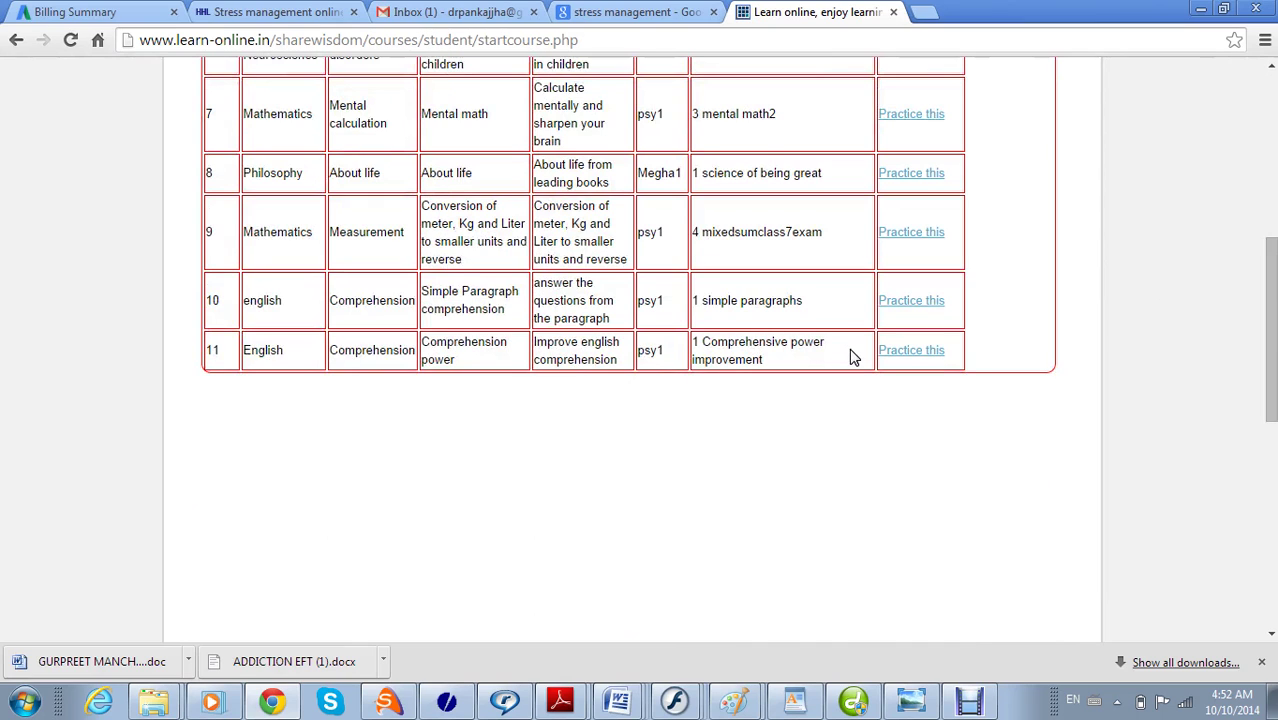
pyautogui.click(897, 353)
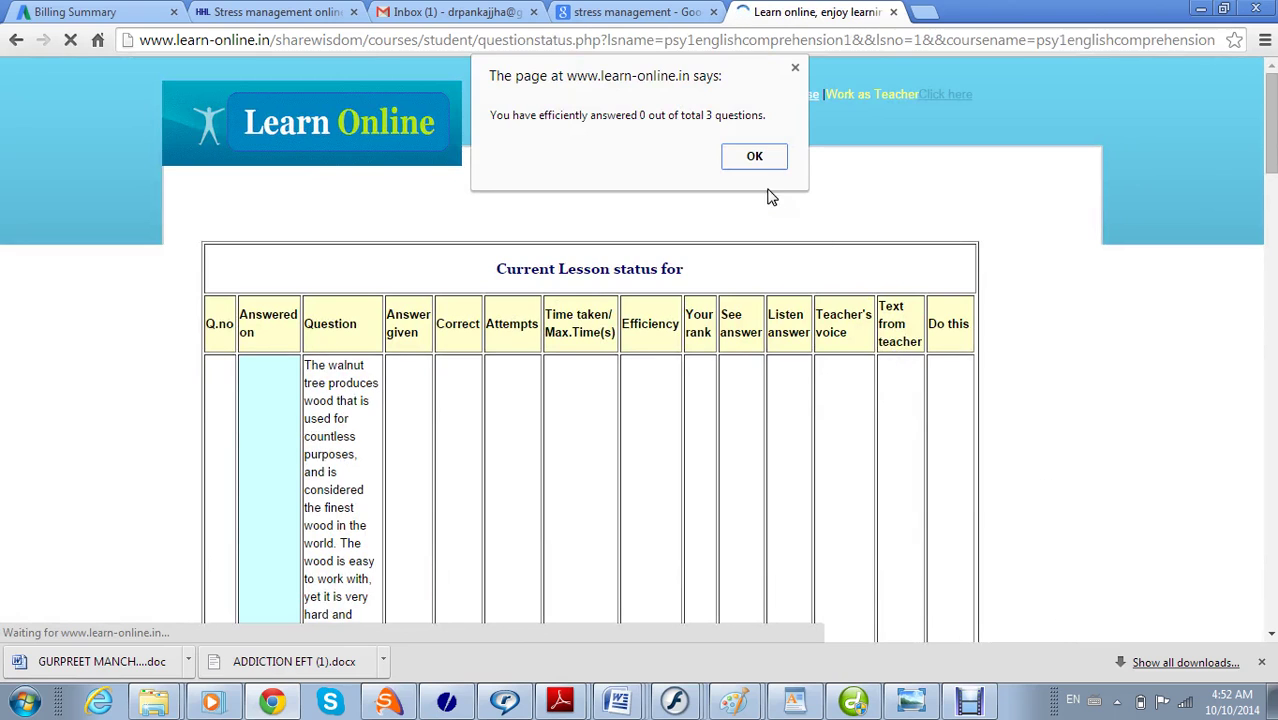
# Dismiss the score alert and reopen question 2 on the passage's topic for improvement.
pyautogui.click(757, 158)
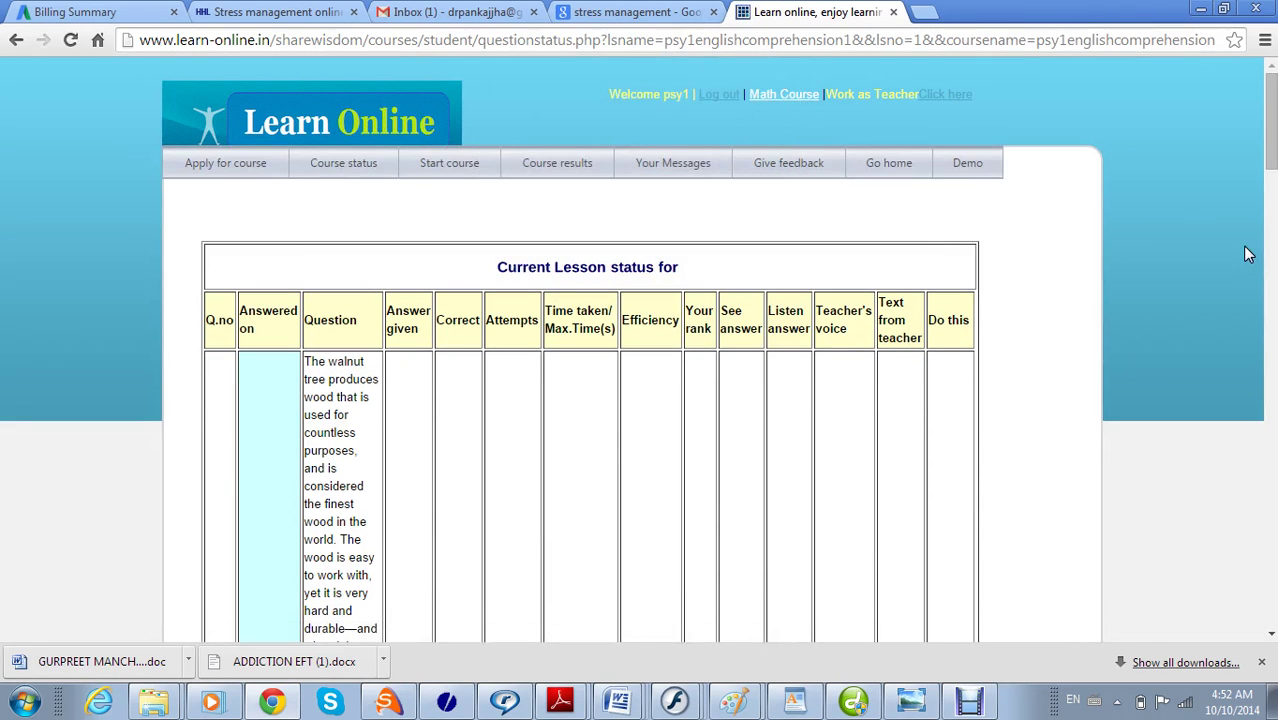
pyautogui.moveTo(1270, 120); pyautogui.dragTo(1272, 500)
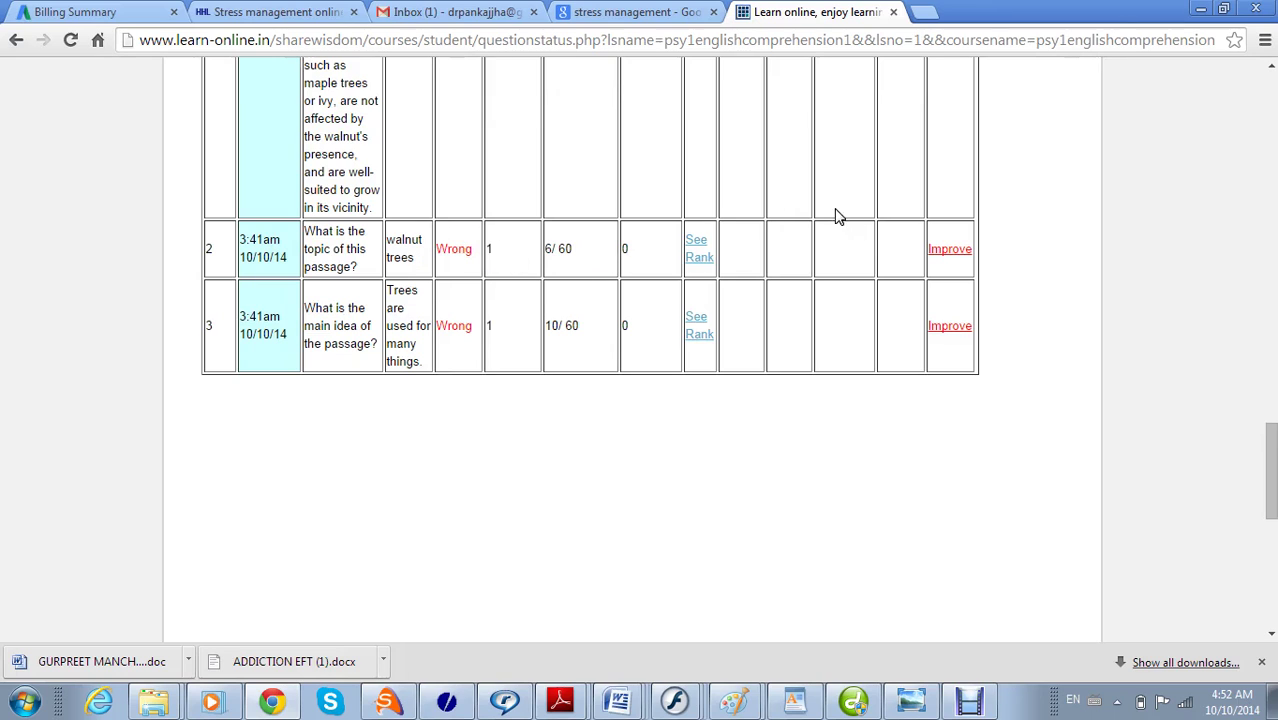
pyautogui.click(955, 255)
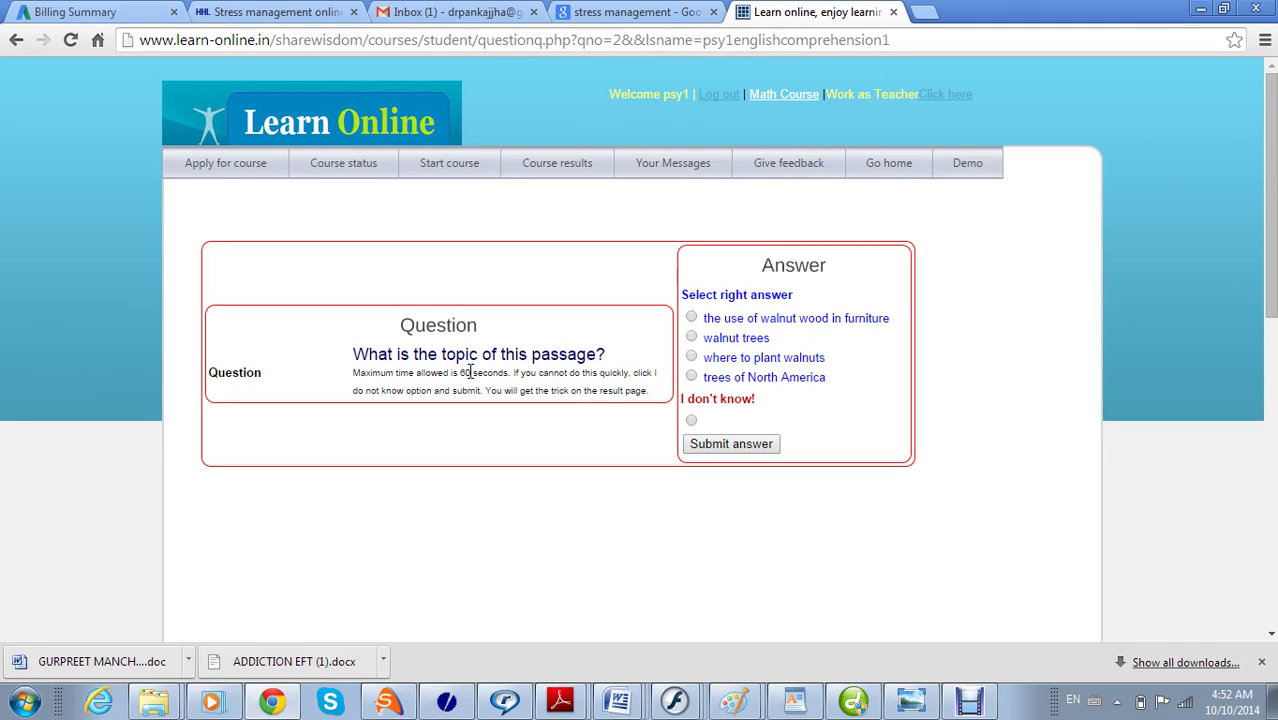
# Answer question 2 with 'walnut trees', submit it, and move on to question 3.
pyautogui.click(691, 338)
pyautogui.click(712, 446)
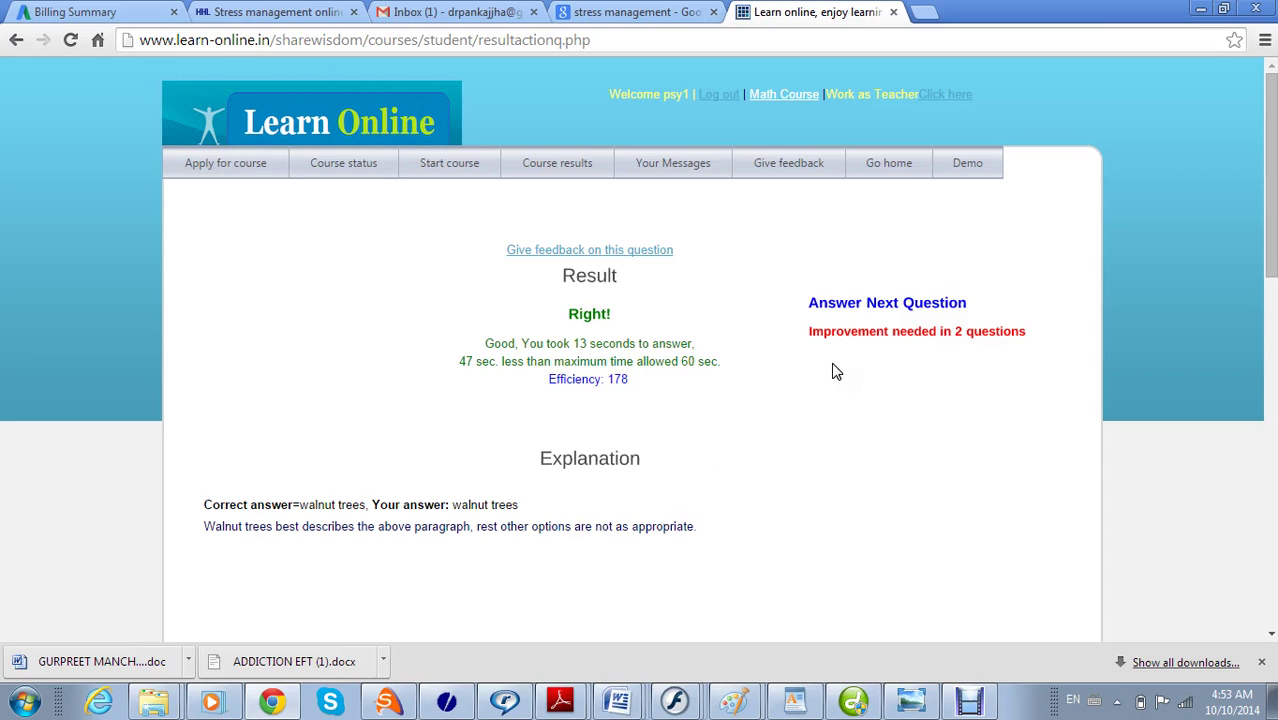
pyautogui.click(925, 338)
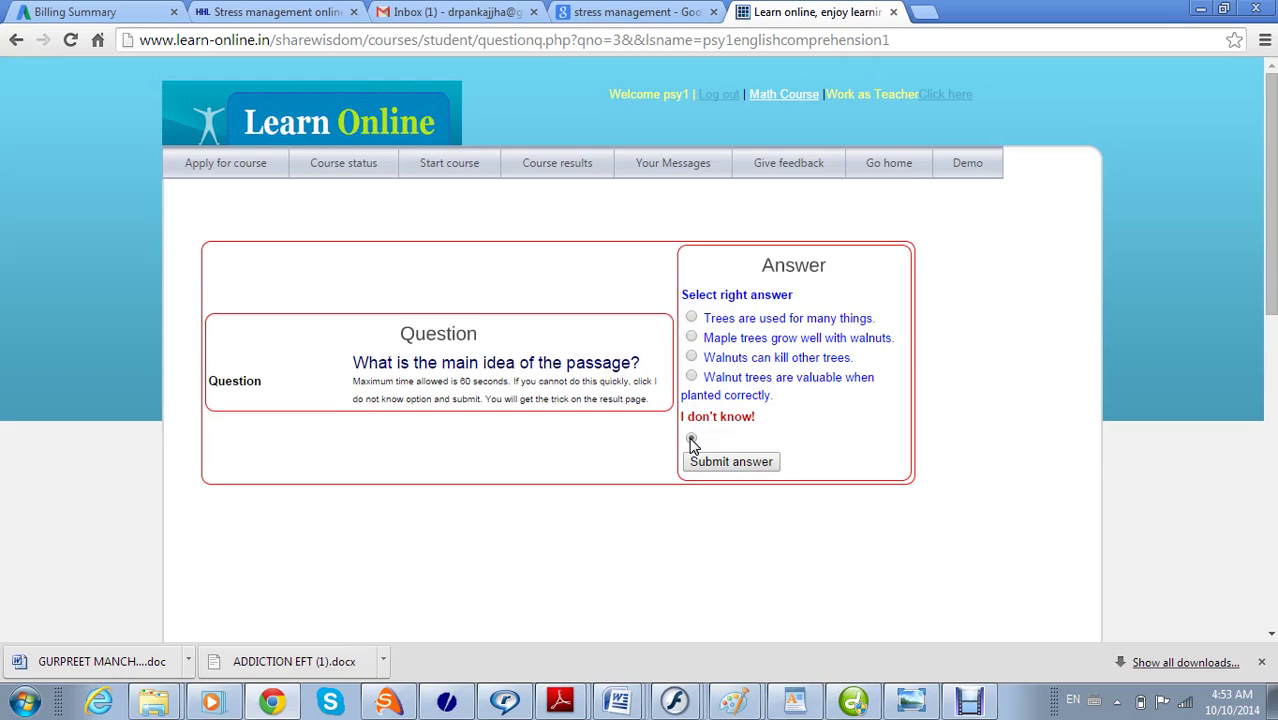
# Submit question 3 without an answer to reveal the correct one, then reopen it.
pyautogui.click(742, 466)
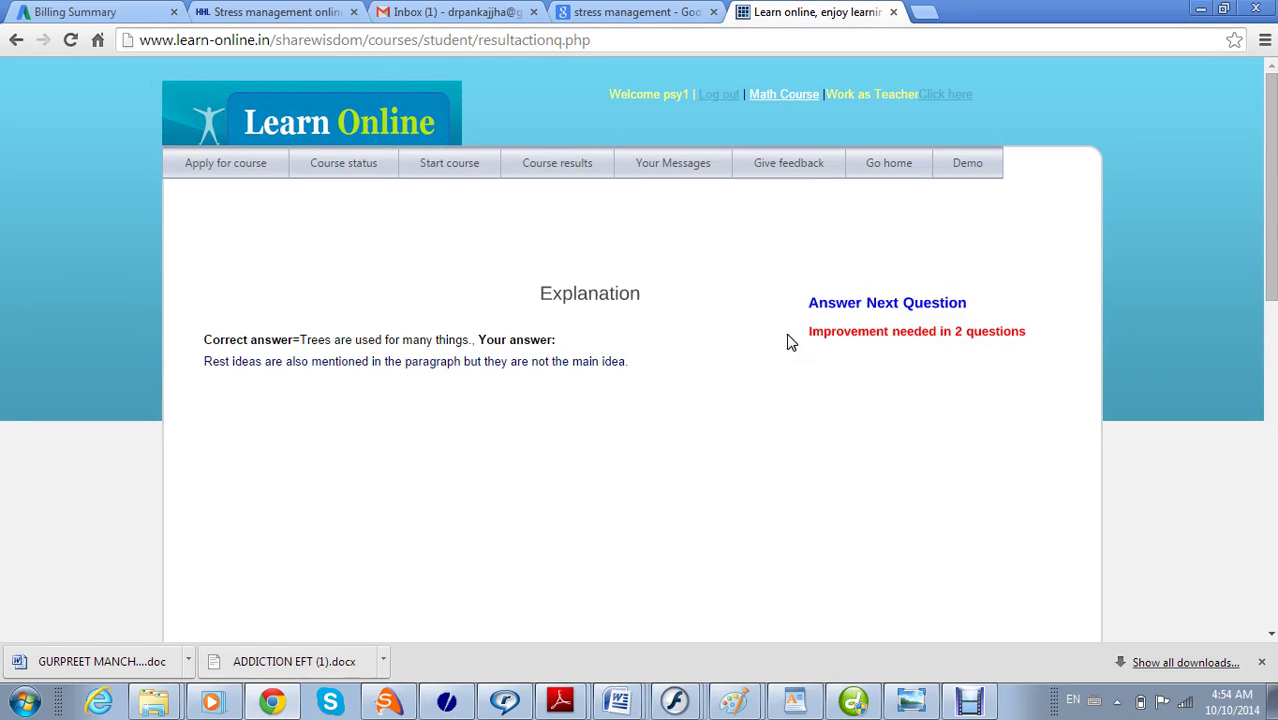
pyautogui.click(961, 334)
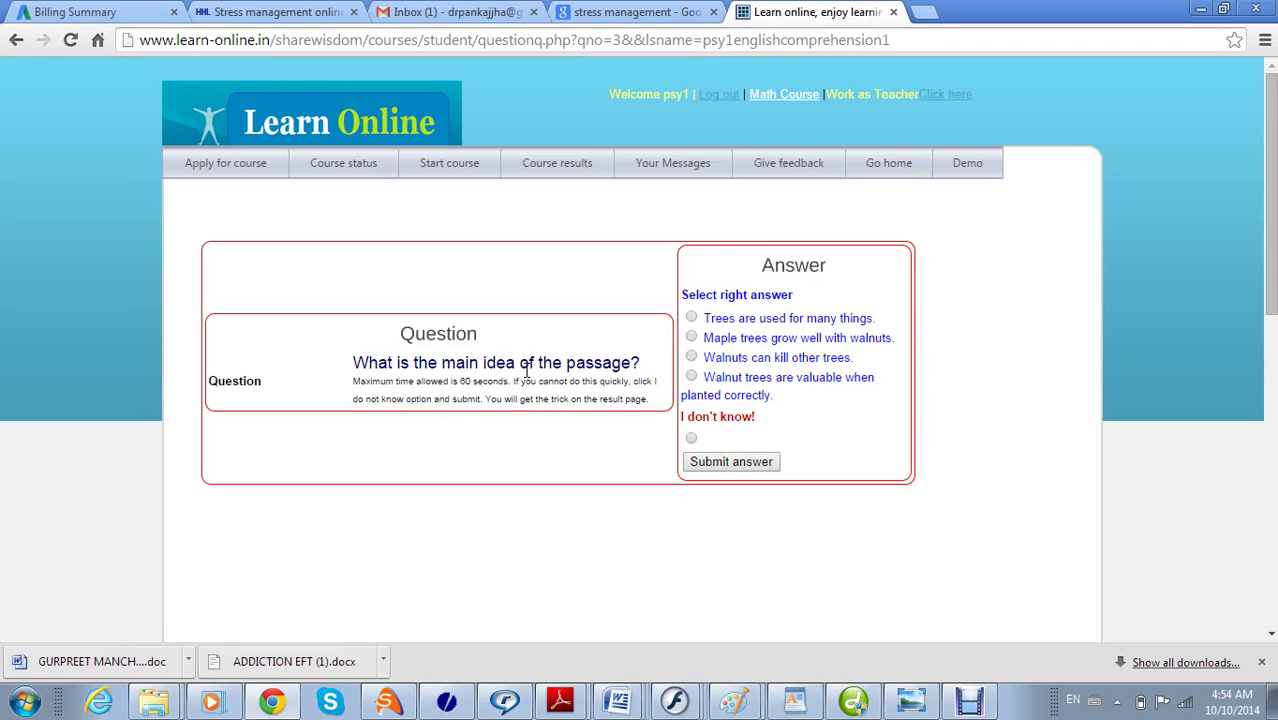
# Answer question 3 with 'Trees are used for many things.' and review the result.
pyautogui.click(692, 319)
pyautogui.click(718, 464)
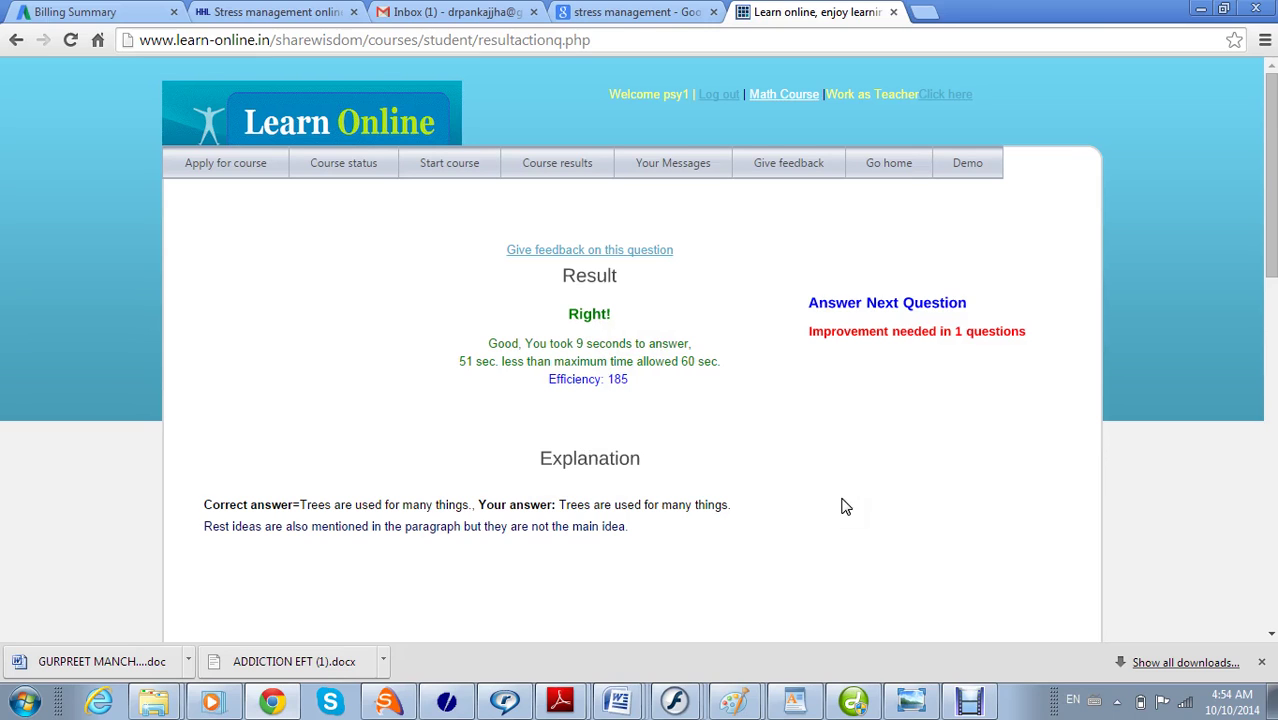
pyautogui.moveTo(1270, 176); pyautogui.dragTo(1270, 276)
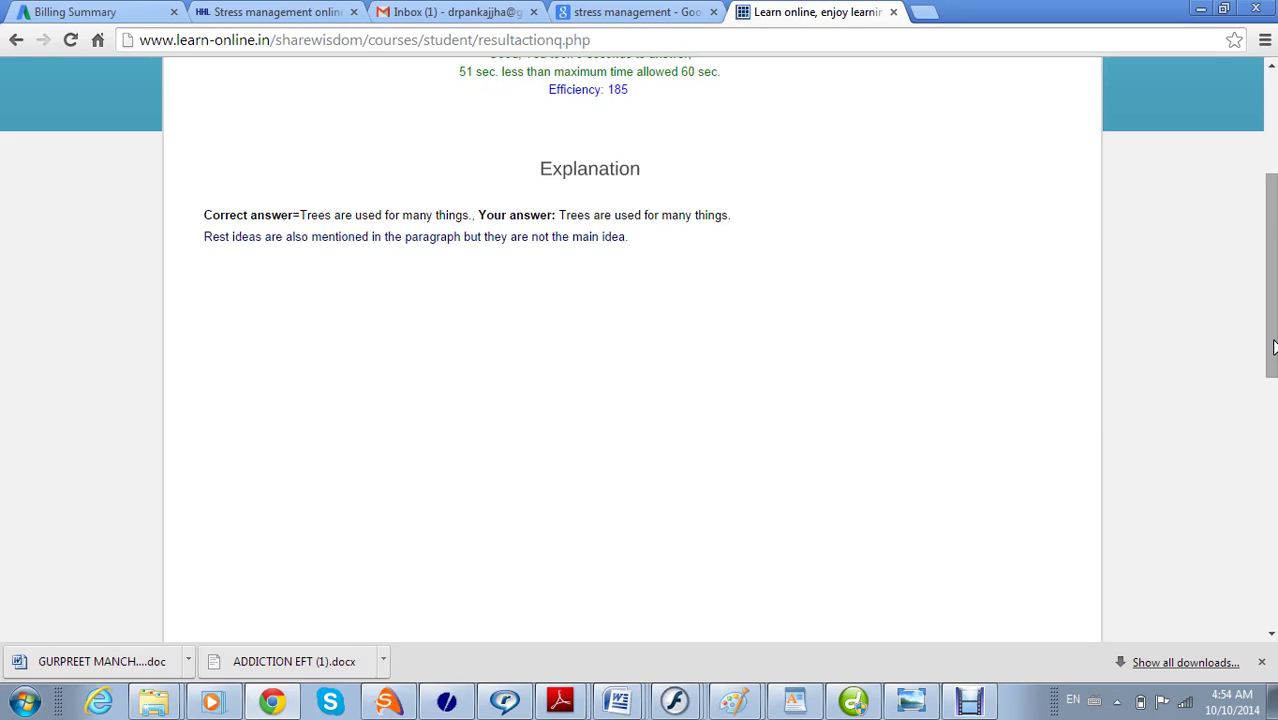
# Scroll the result page showing question 3 marked Right in 9 seconds.
pyautogui.moveTo(1273, 347); pyautogui.dragTo(1273, 242)
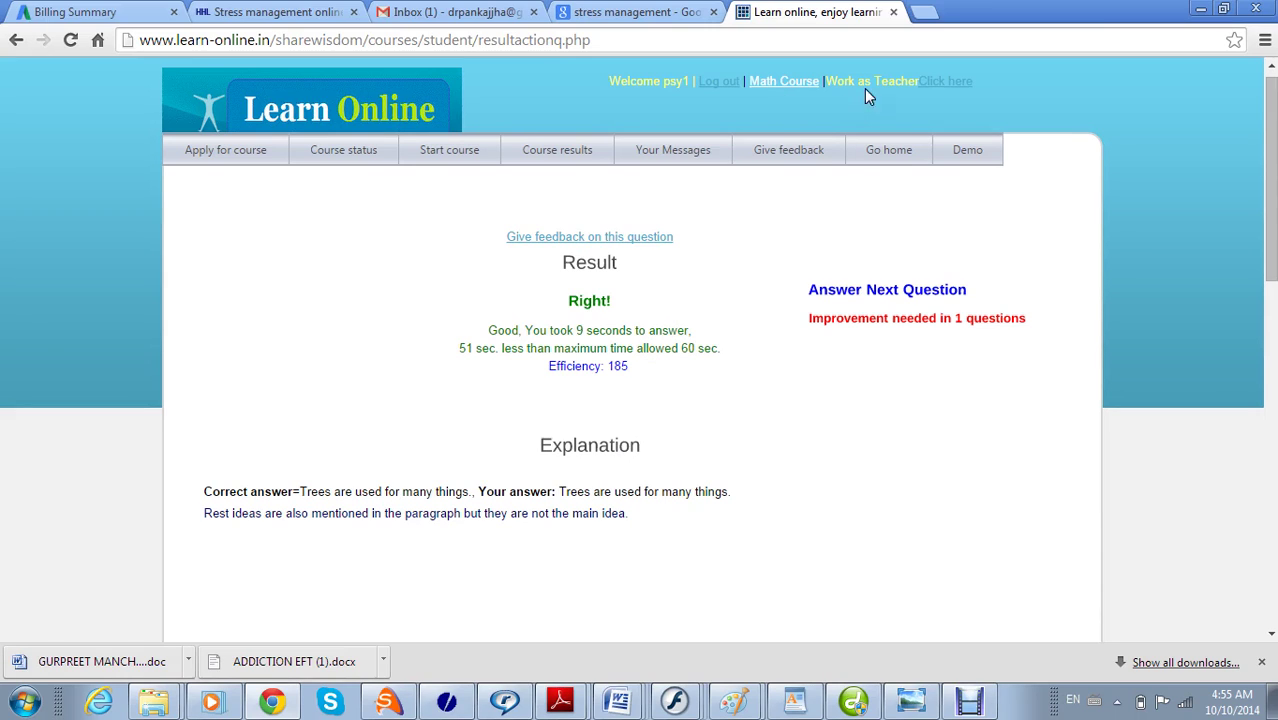
# As teacher, look up the student's results for the Comprehensive power improvement lesson.
pyautogui.click(939, 84)
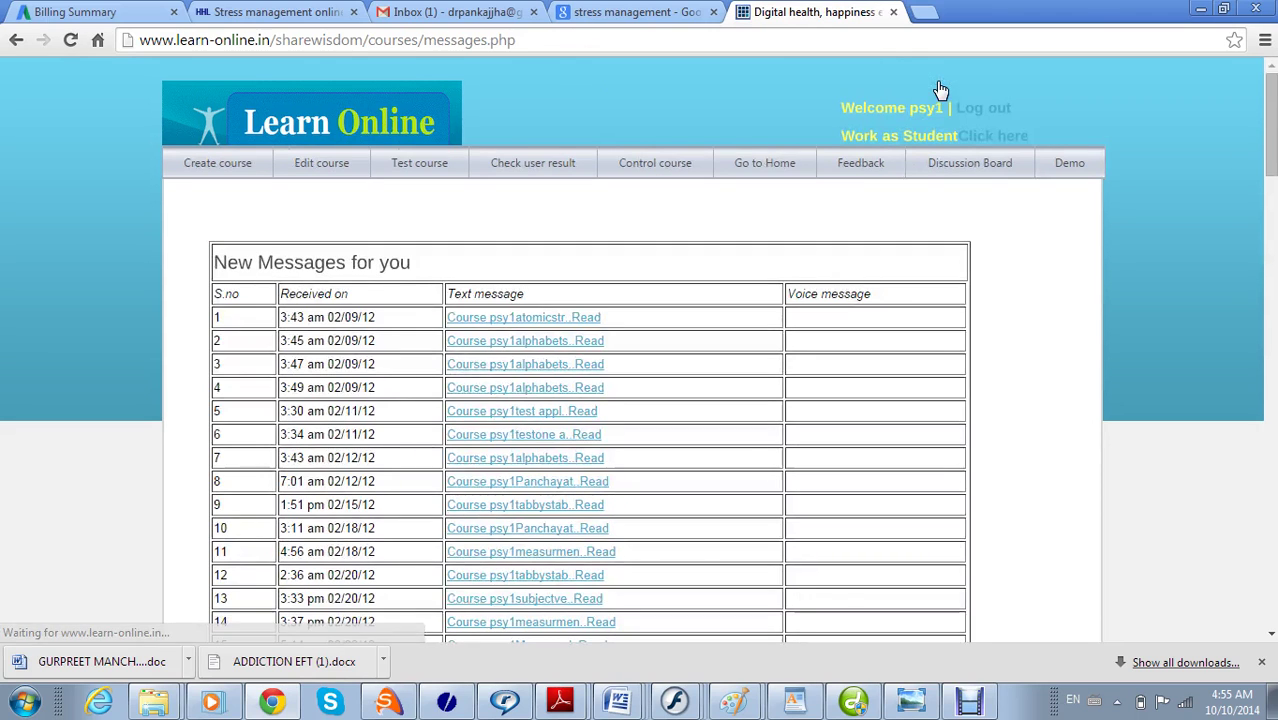
pyautogui.click(537, 170)
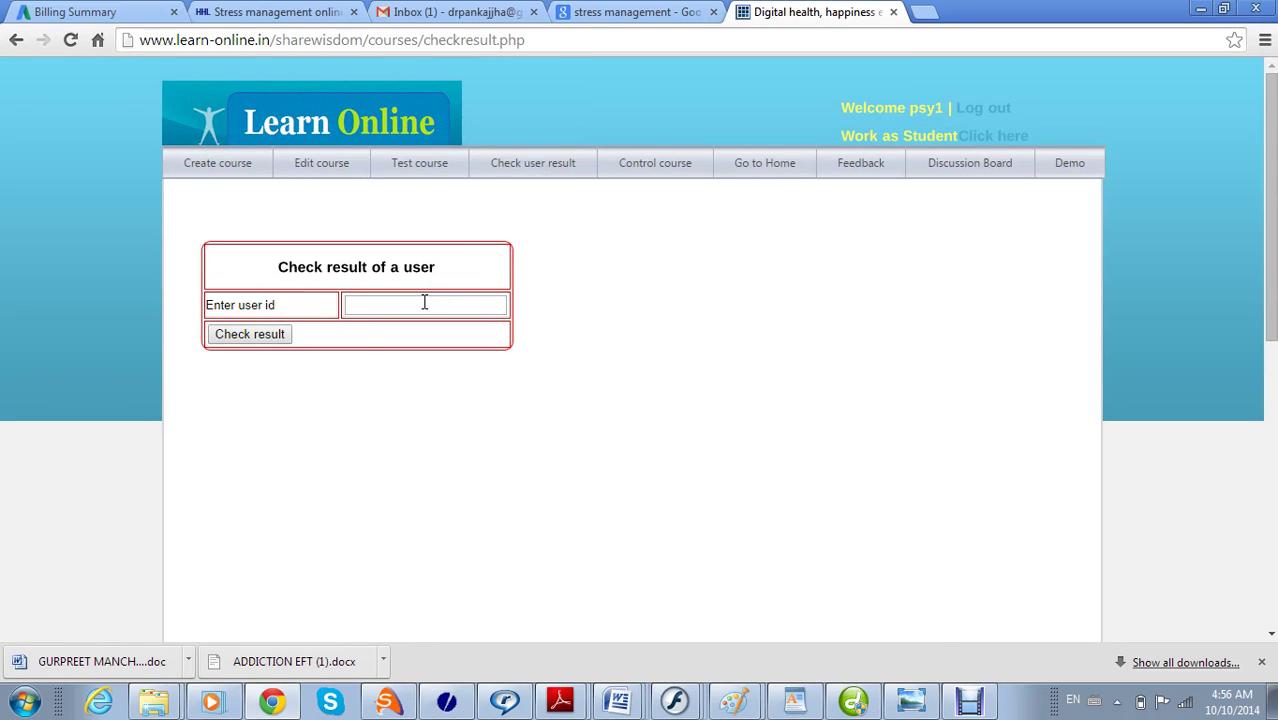
pyautogui.write('psy1')
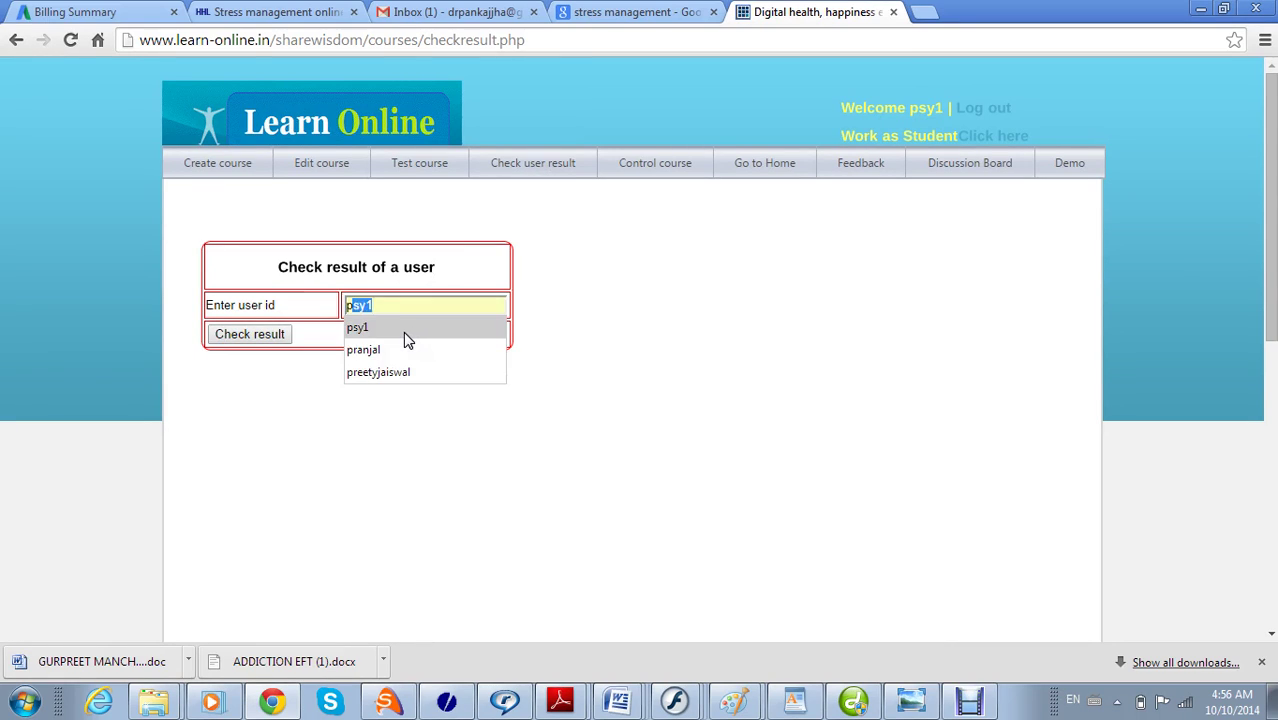
pyautogui.click(403, 331)
pyautogui.click(269, 338)
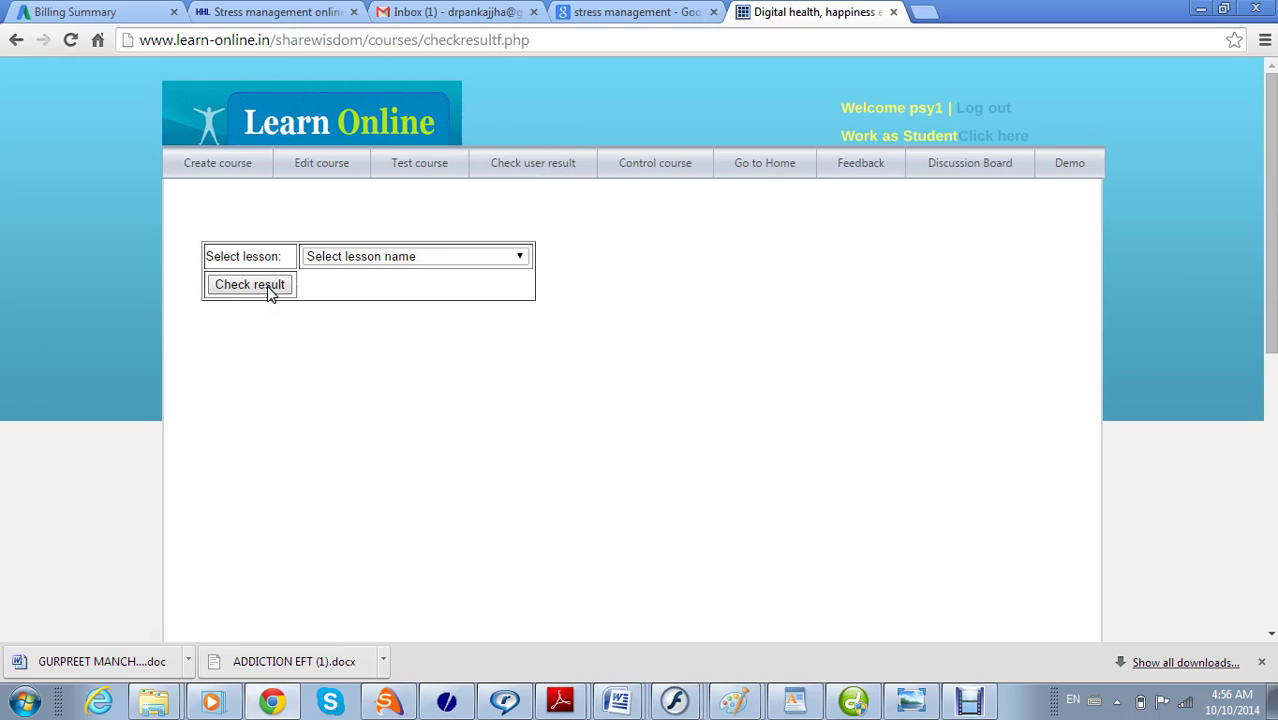
pyautogui.click(371, 259)
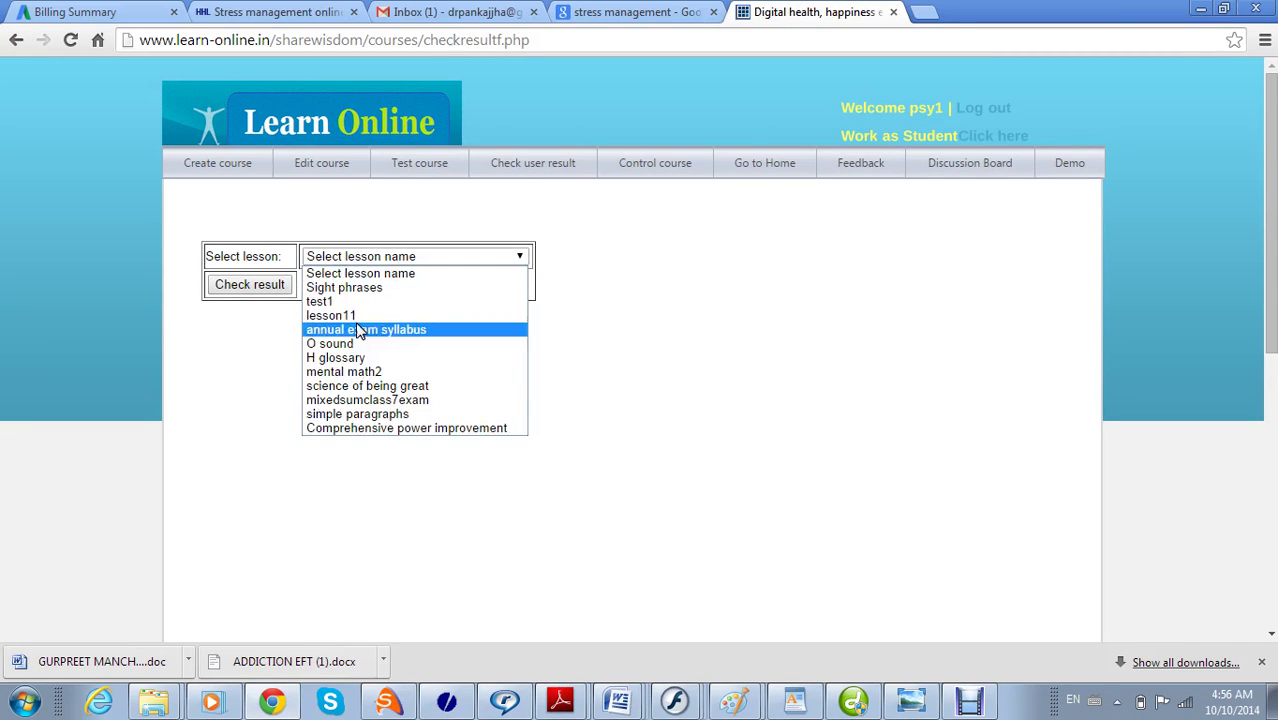
pyautogui.click(362, 430)
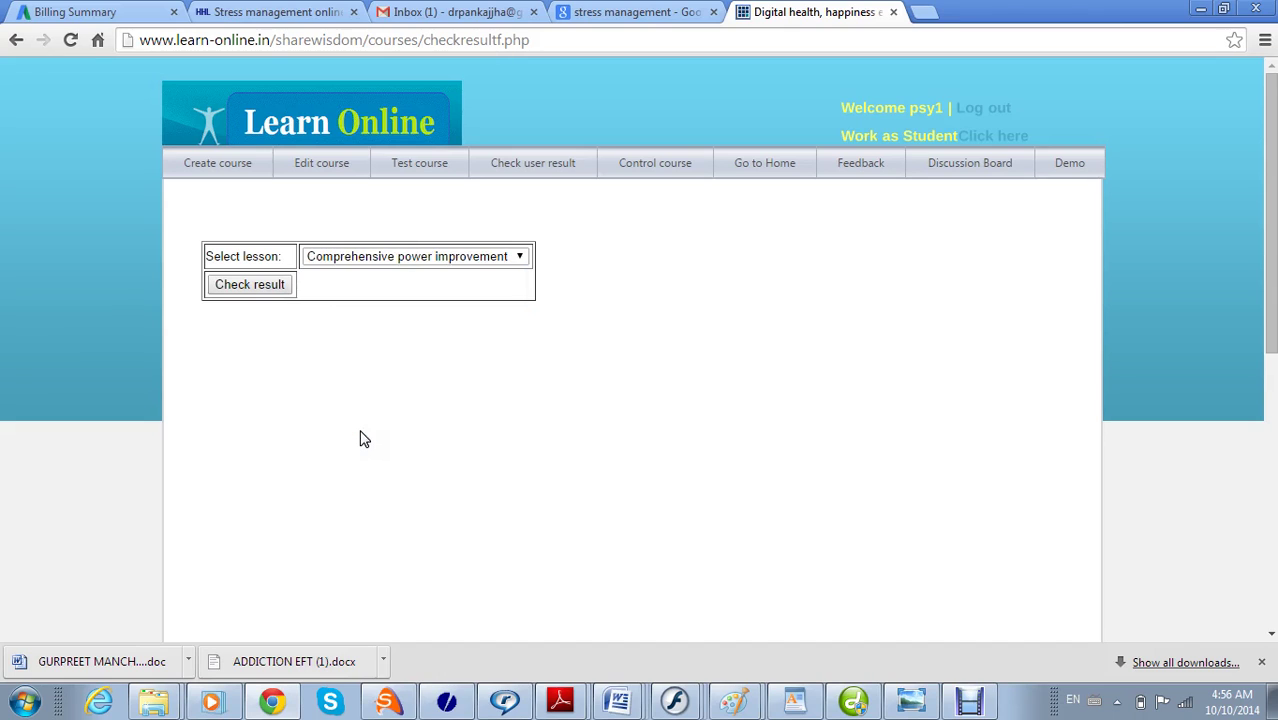
pyautogui.click(257, 286)
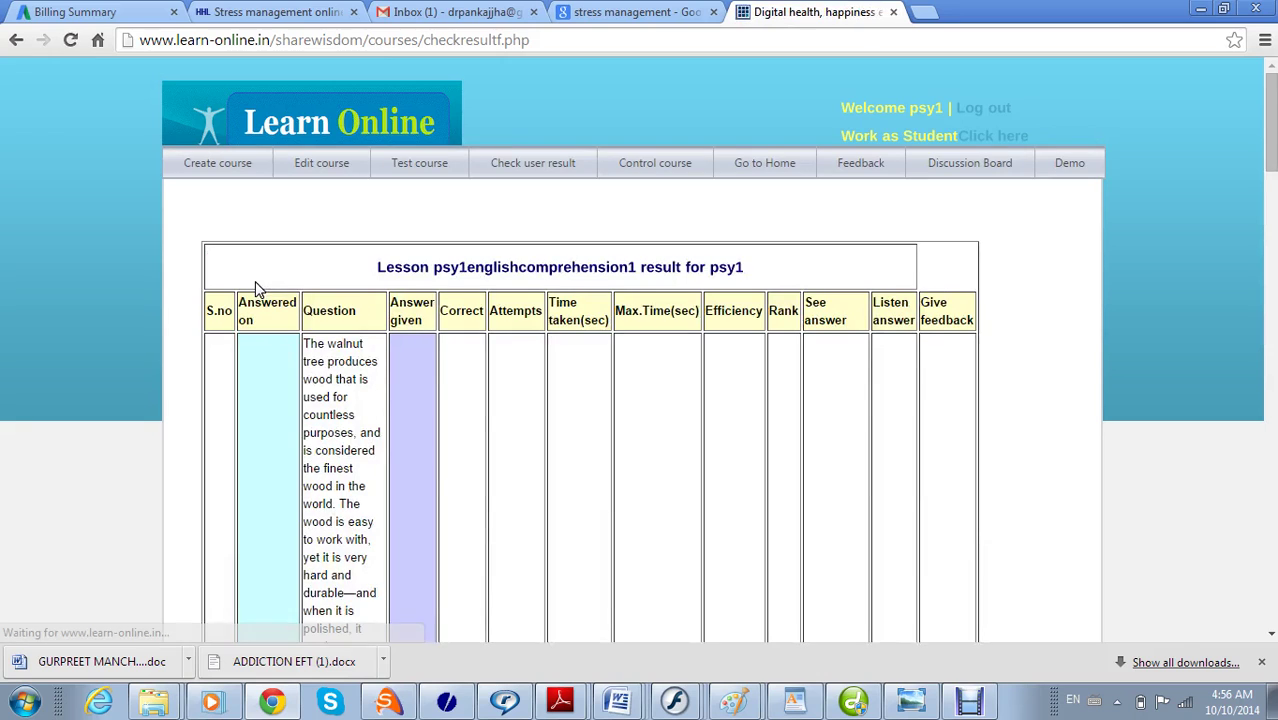
pyautogui.scroll(-10, 368, 430)
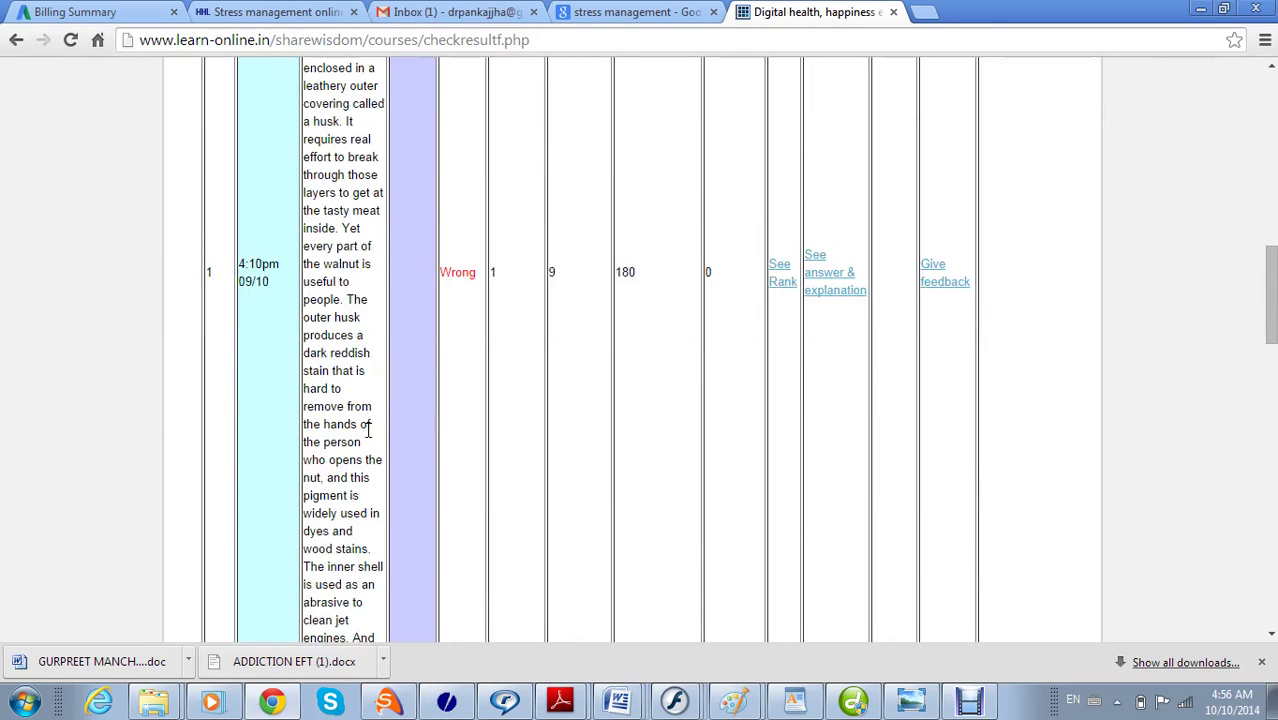
pyautogui.scroll(-10, 368, 430)
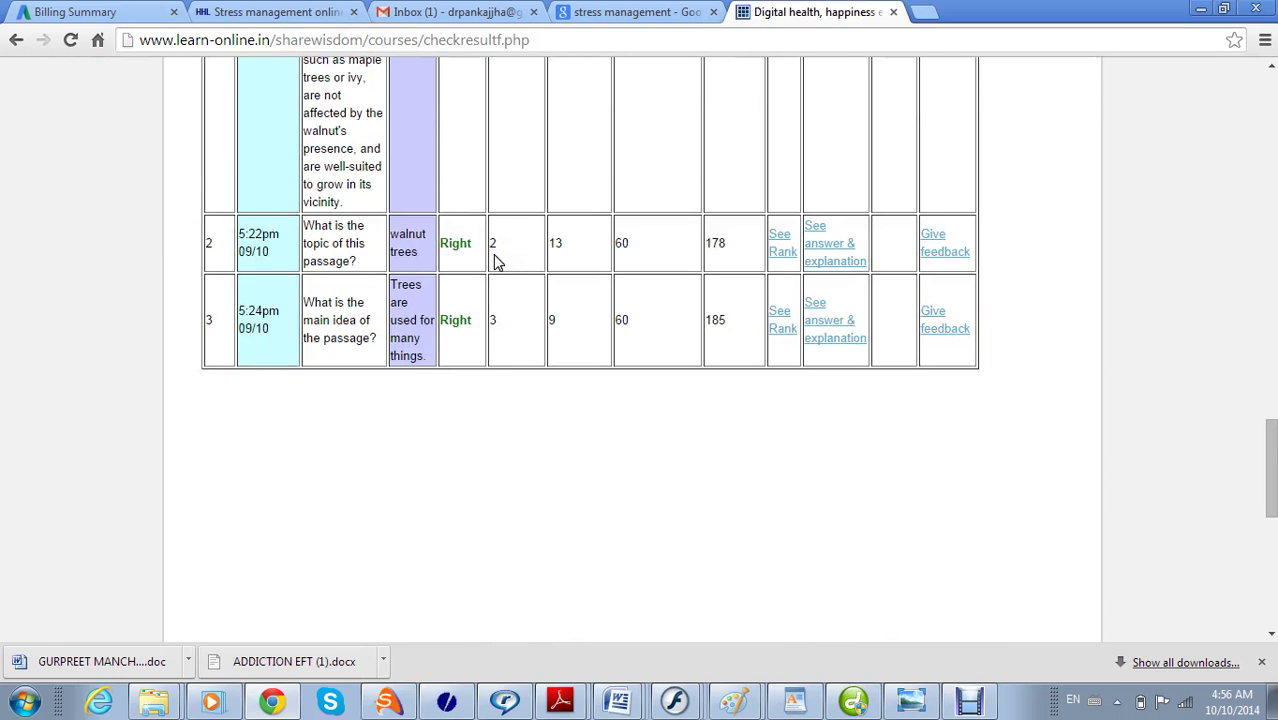
pyautogui.moveTo(1270, 470); pyautogui.dragTo(1266, 434)
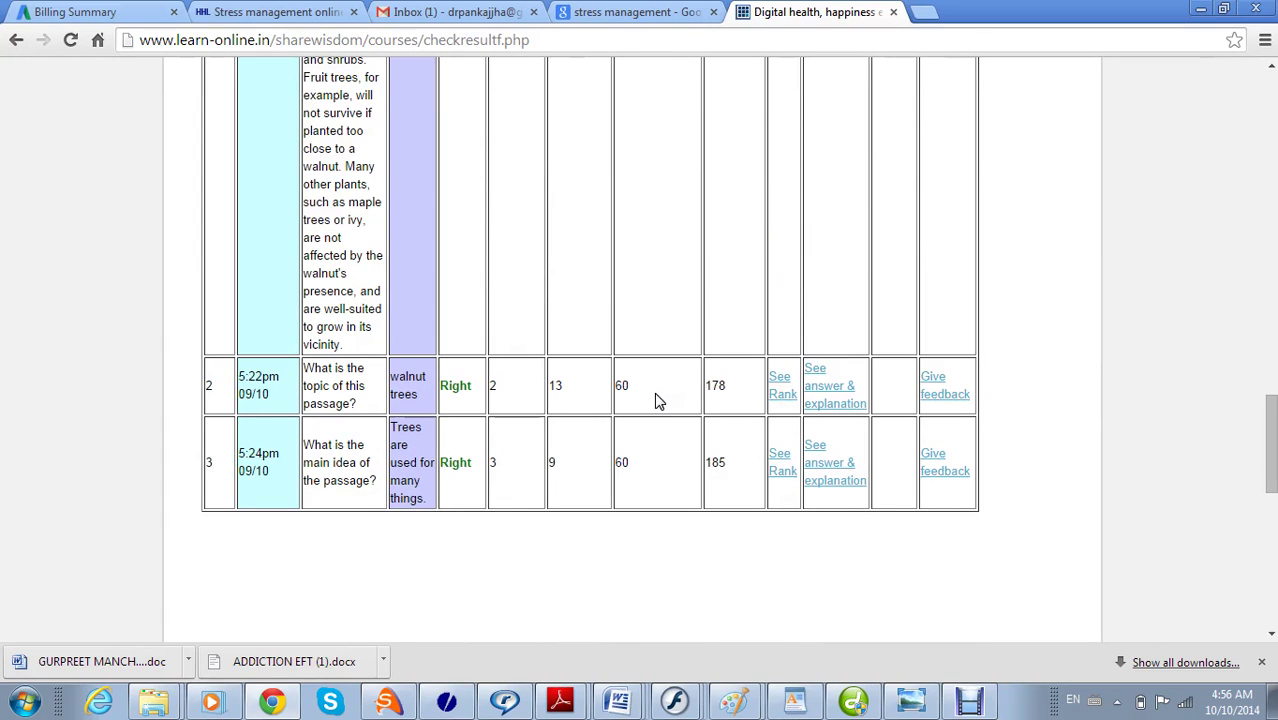
pyautogui.click(780, 402)
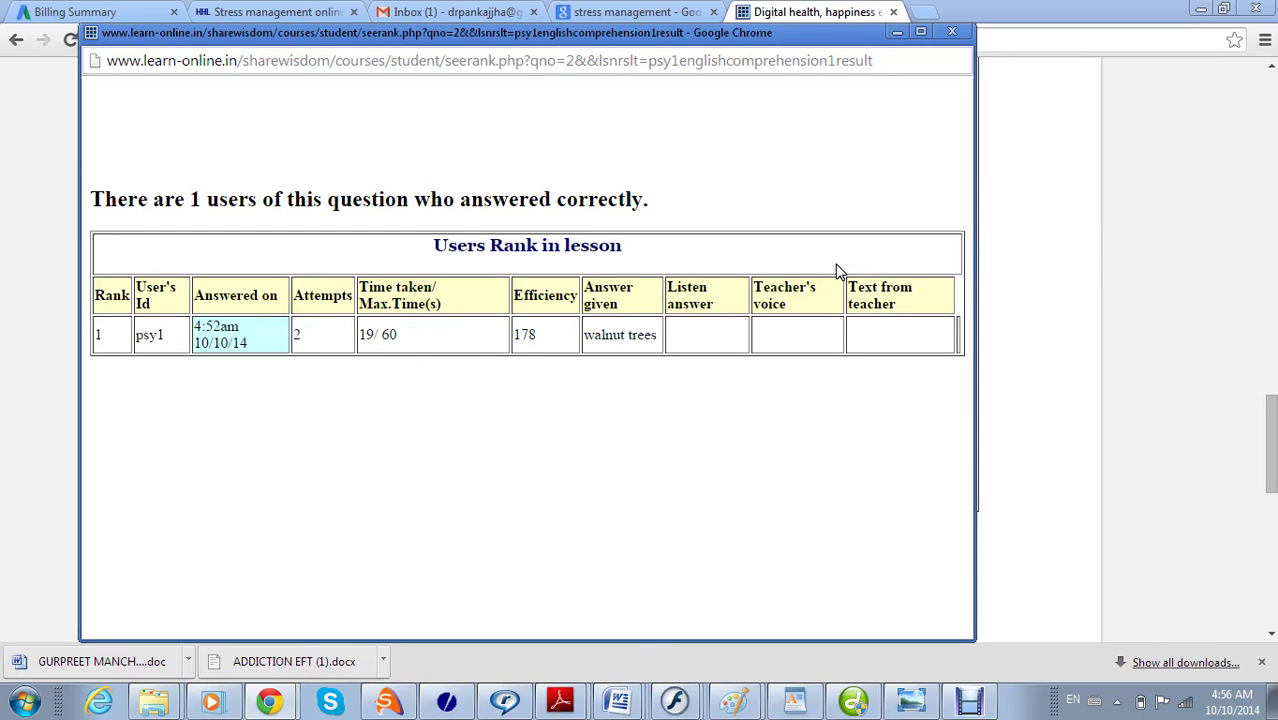
pyautogui.click(953, 33)
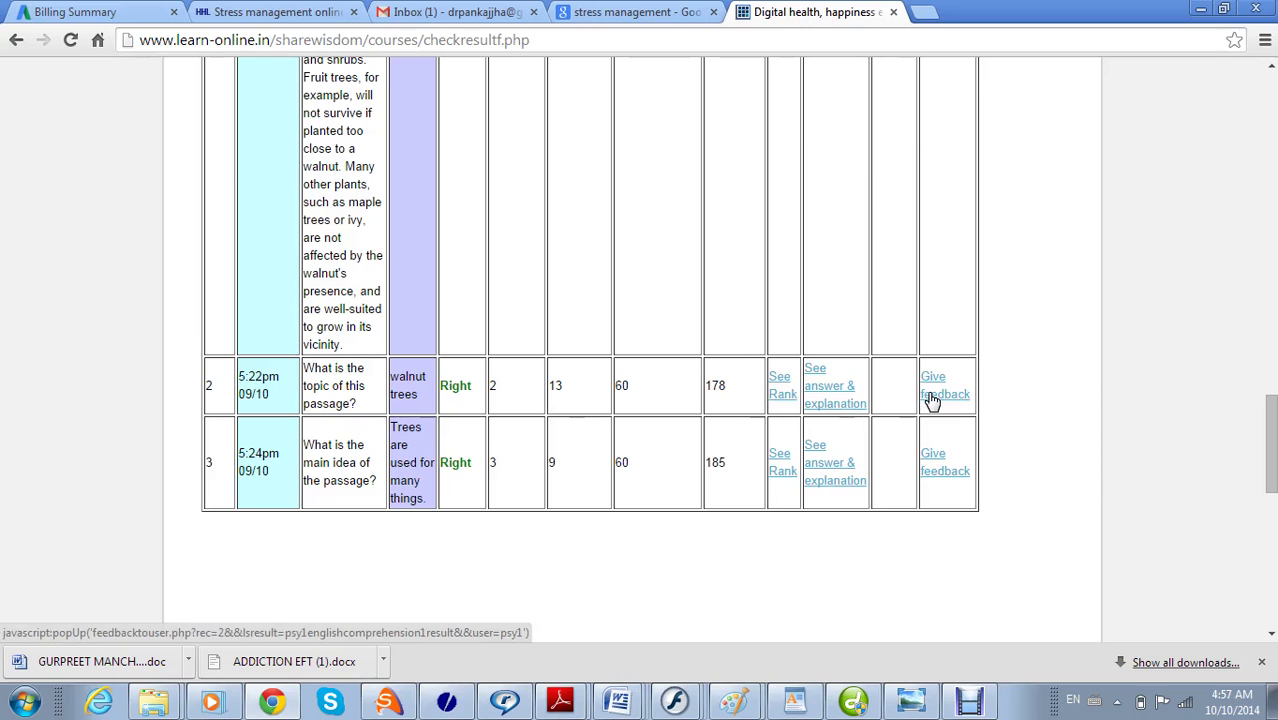
# Send feedback with efficiency 90 for question 2, then close the feedback popup.
pyautogui.click(931, 396)
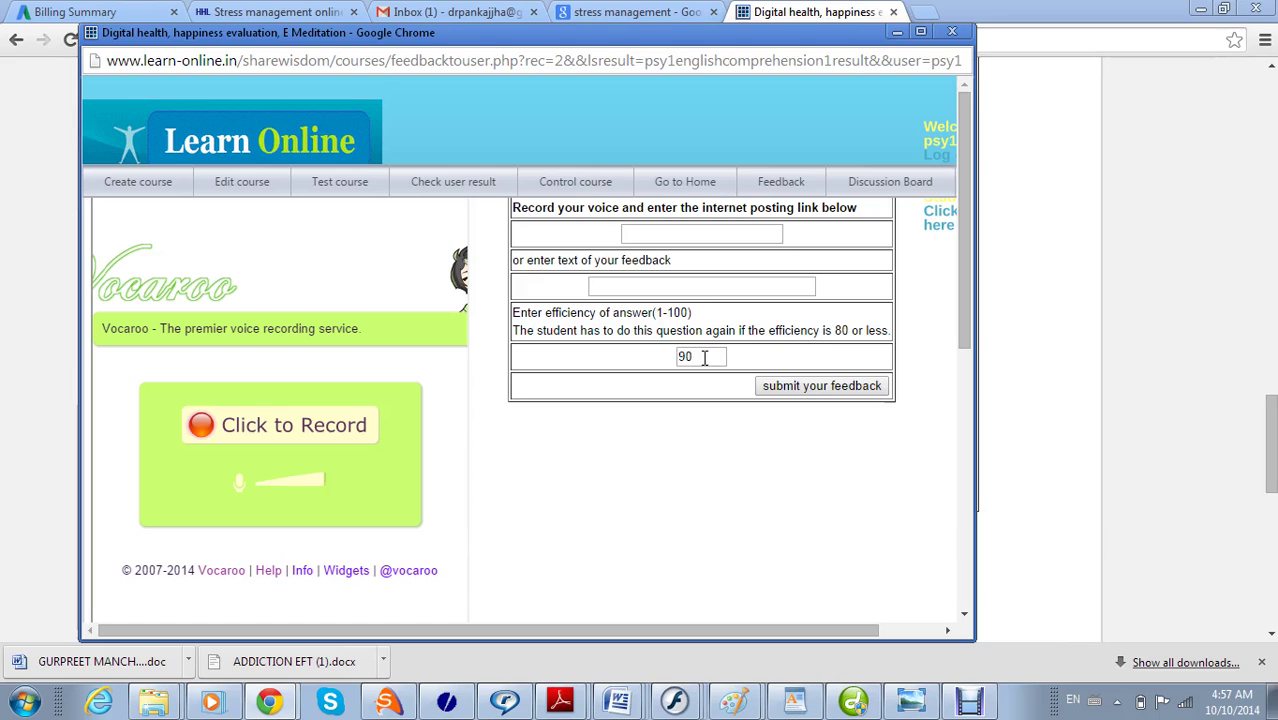
pyautogui.click(797, 392)
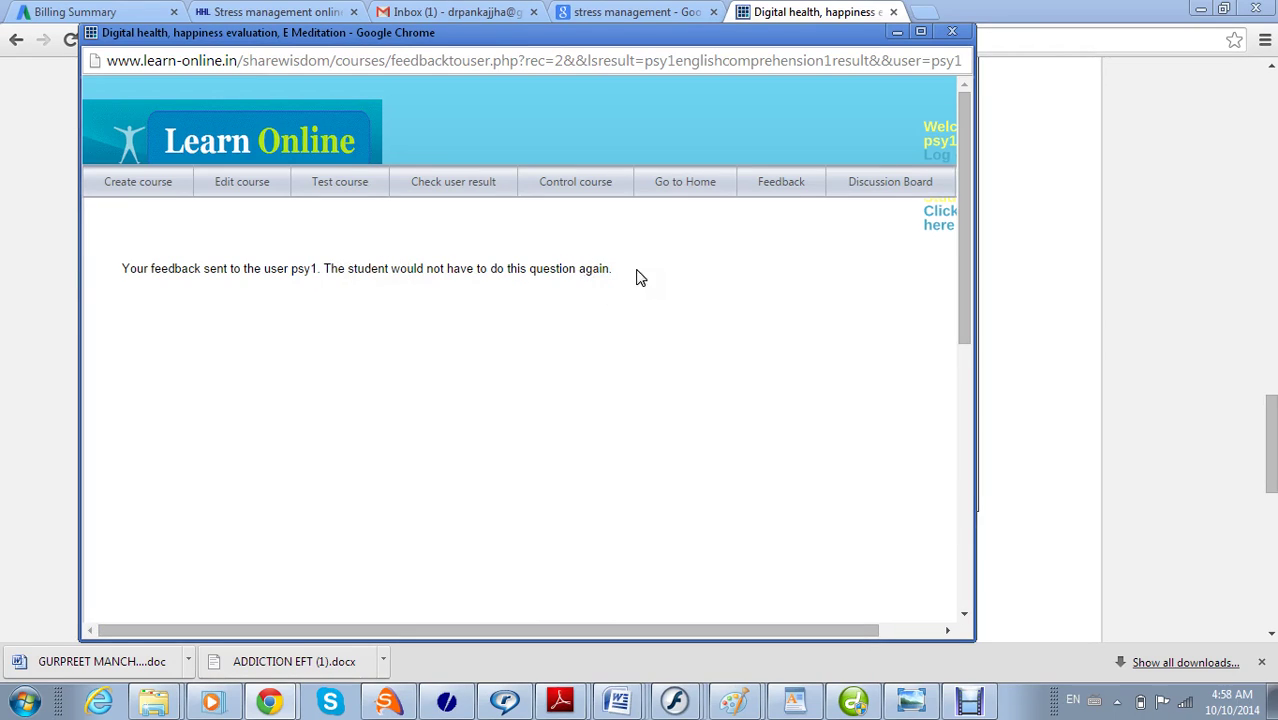
pyautogui.click(953, 33)
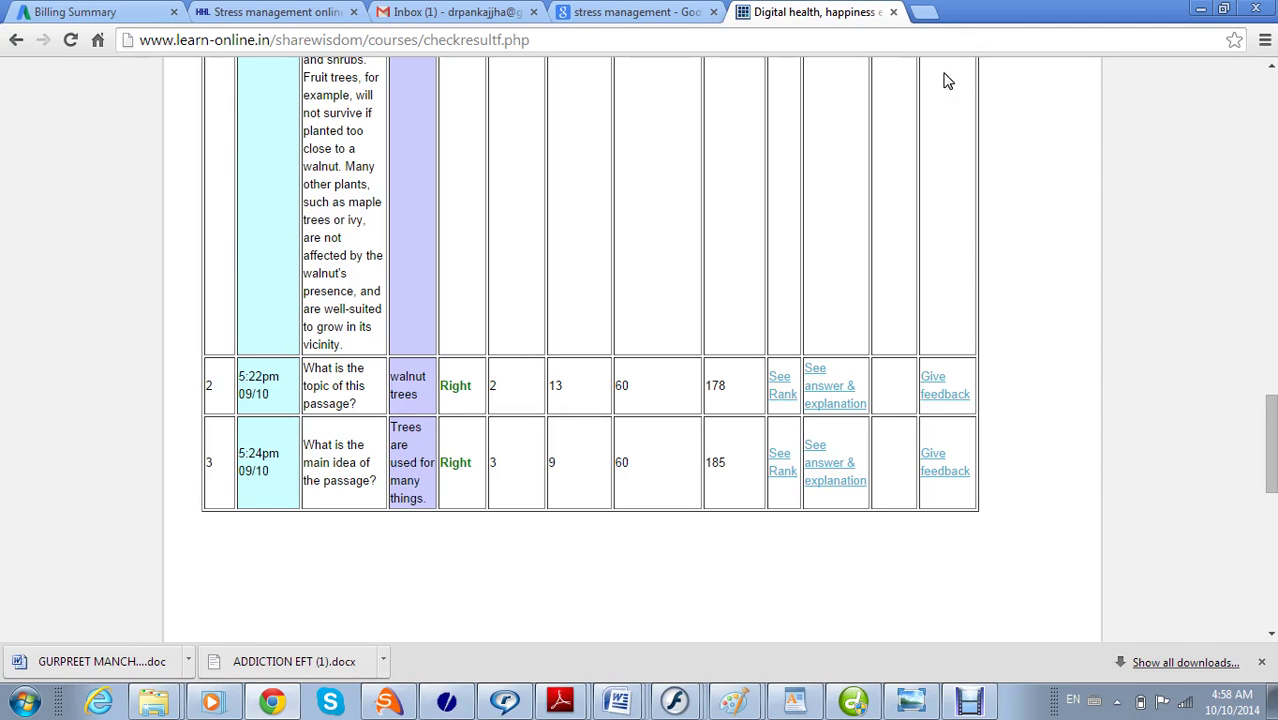
pyautogui.moveTo(1270, 470); pyautogui.dragTo(1273, 147)
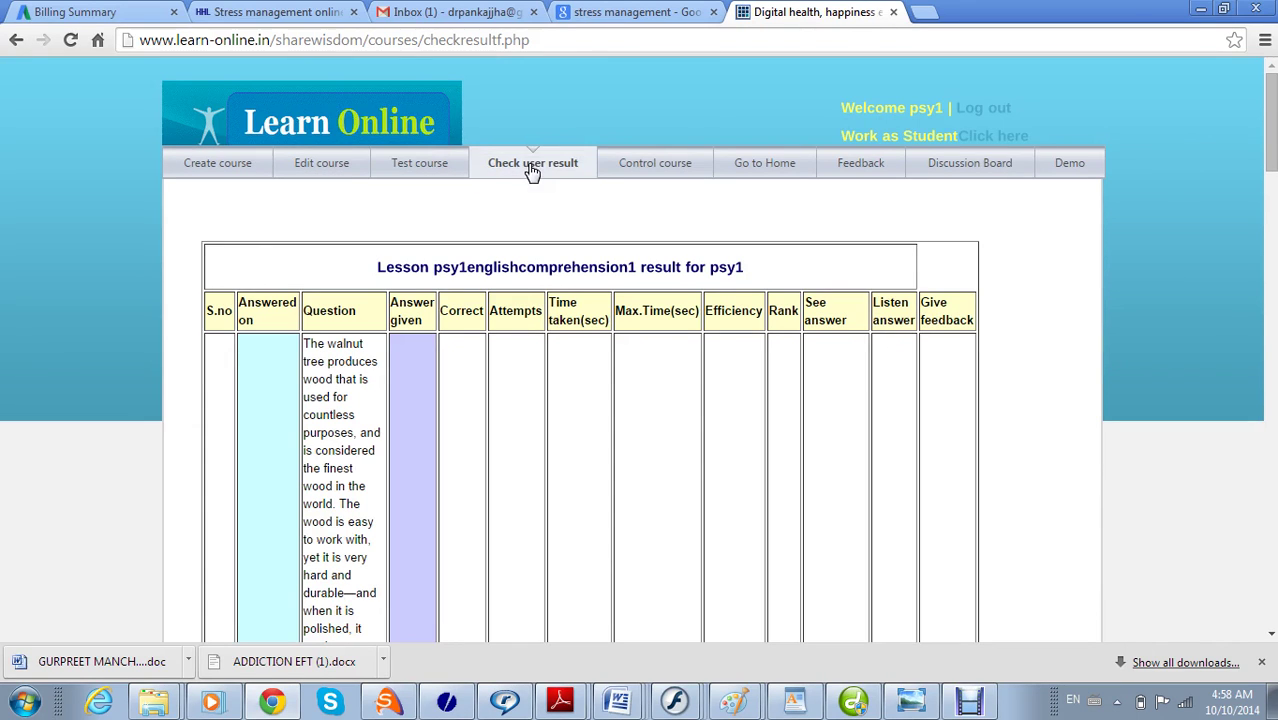
# Look up the student's current courses in Control course and open Change for the Comprehension power course.
pyautogui.click(645, 165)
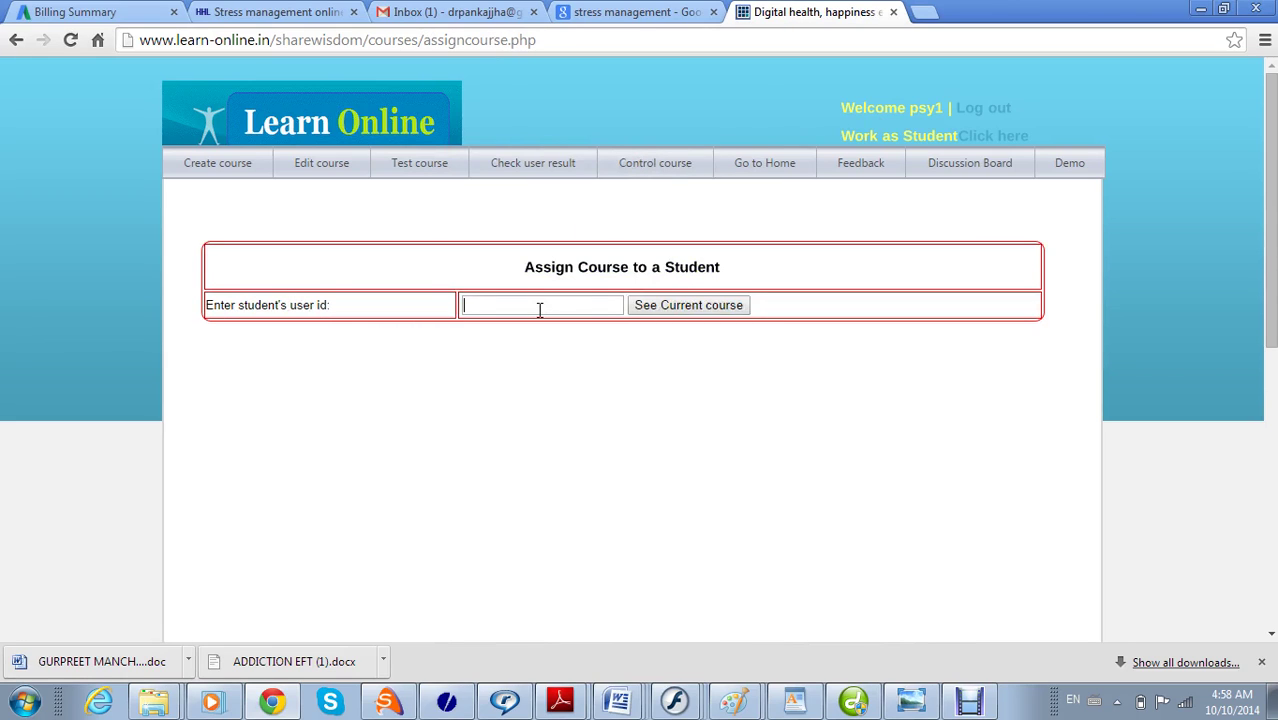
pyautogui.click(539, 310)
pyautogui.write('psy1')
pyautogui.click(533, 330)
pyautogui.click(657, 306)
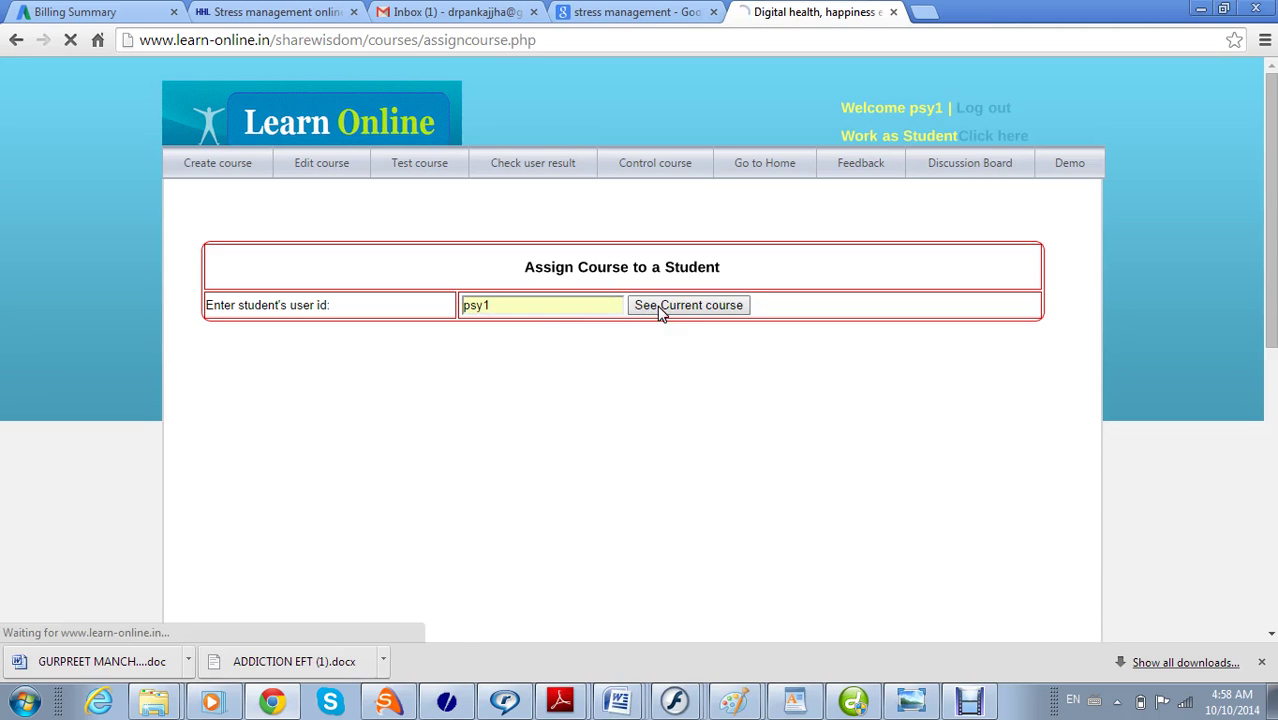
pyautogui.scroll(-5, 723, 340)
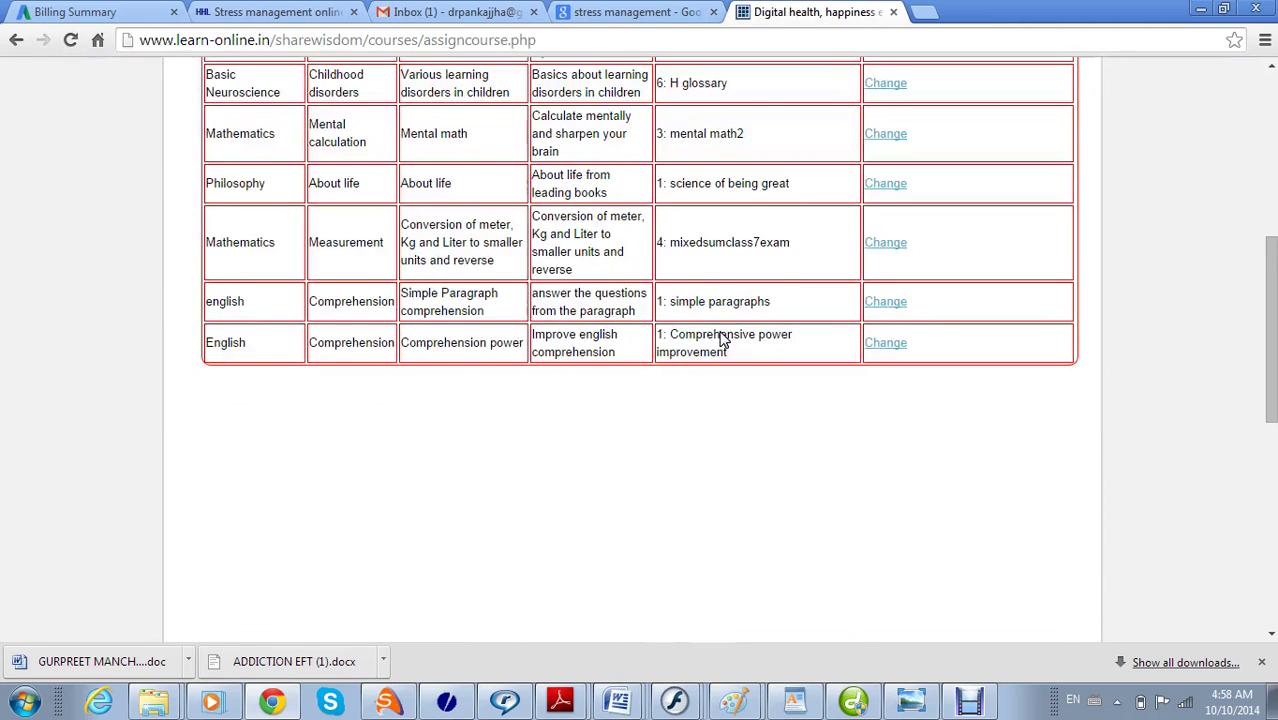
pyautogui.click(886, 343)
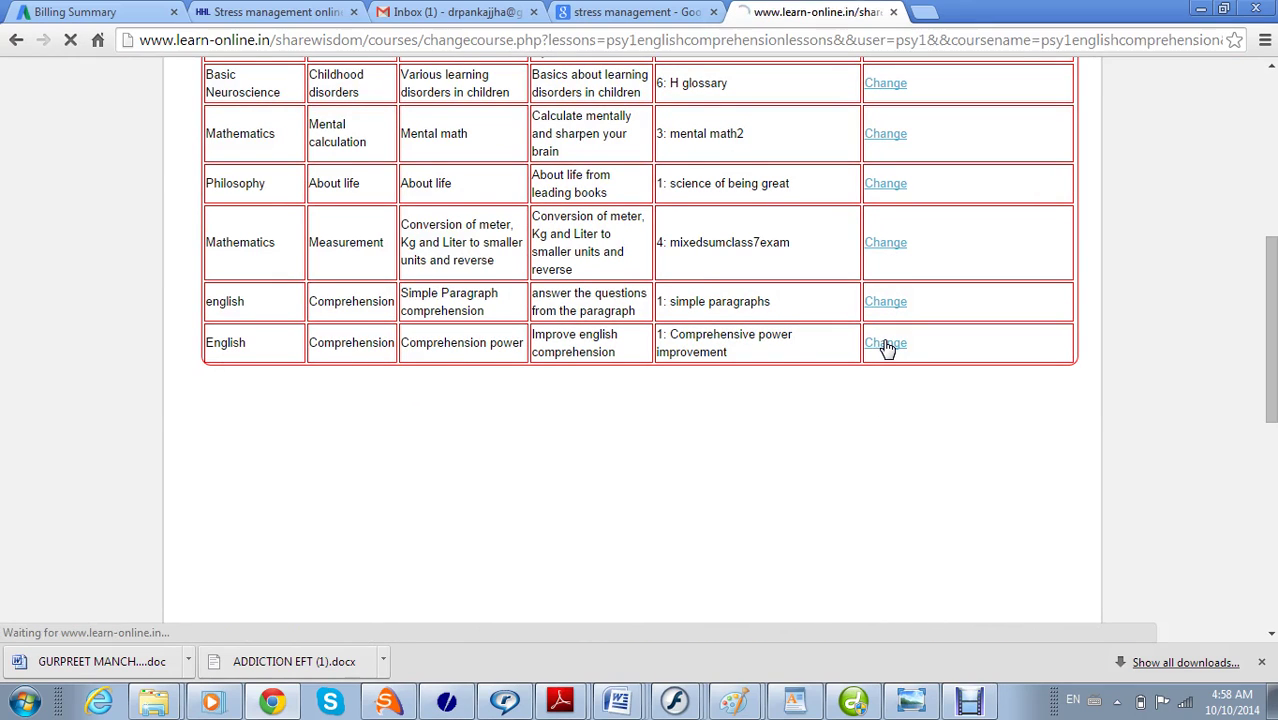